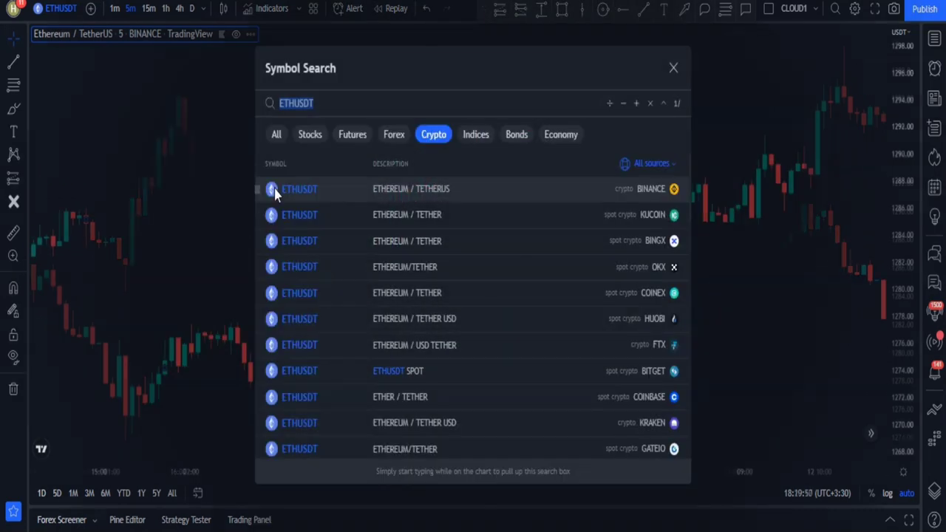
# - Load the Binance ETHUSDT chart on 5-minute candles and bring up the Indicators dialog
pyautogui.click(673, 69)
pyautogui.click(201, 9)
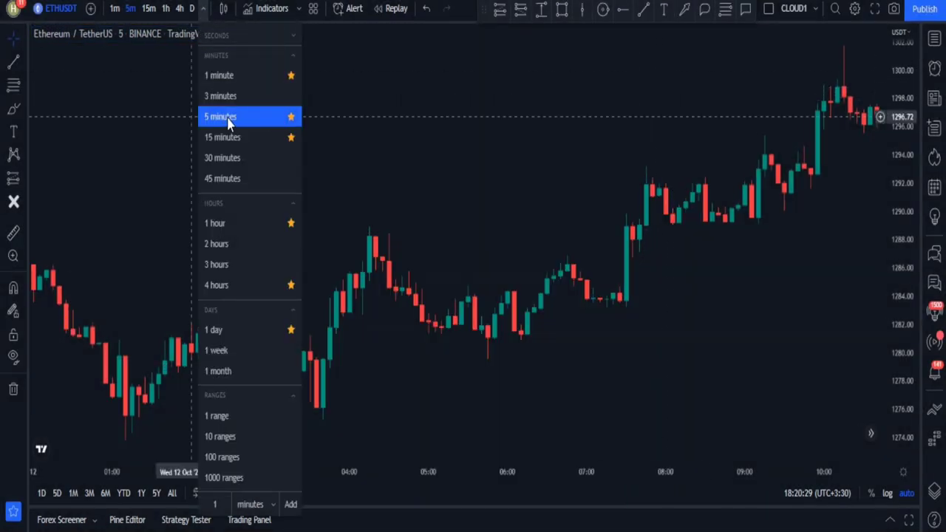
pyautogui.click(249, 127)
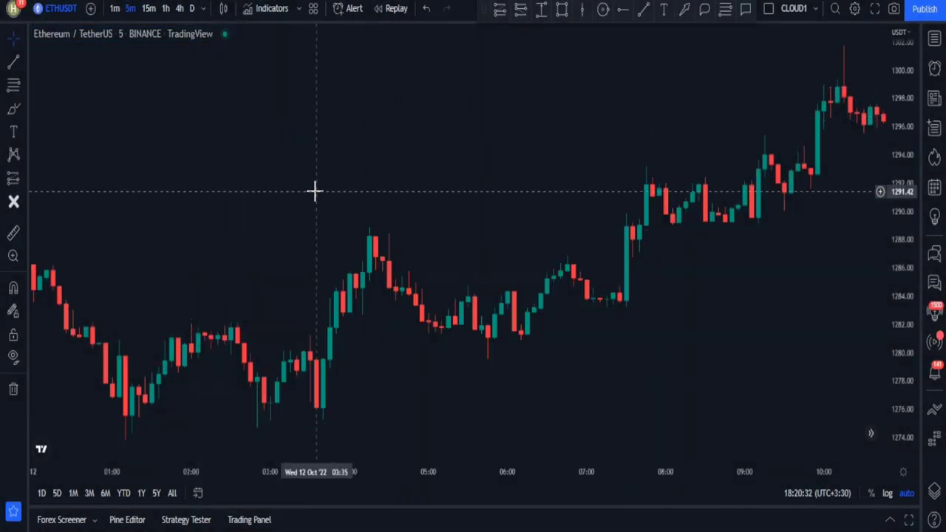
pyautogui.click(203, 9)
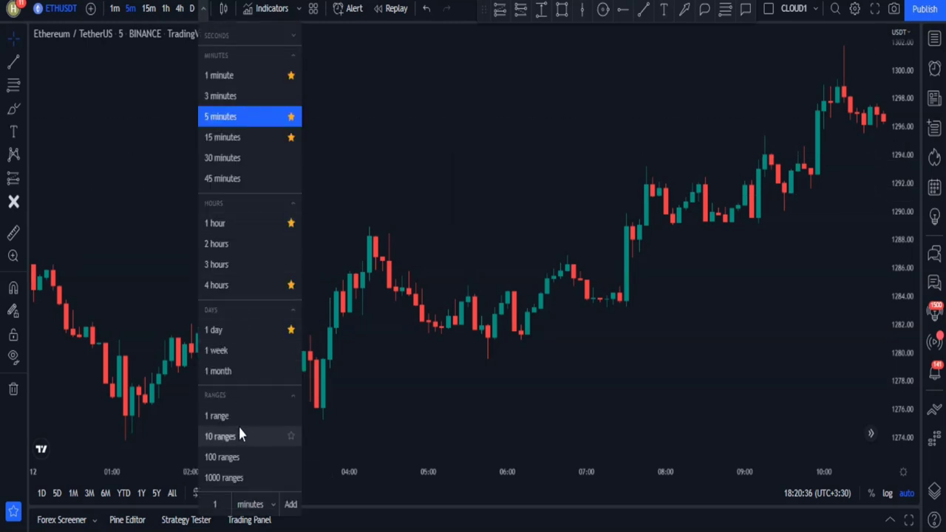
pyautogui.click(143, 42)
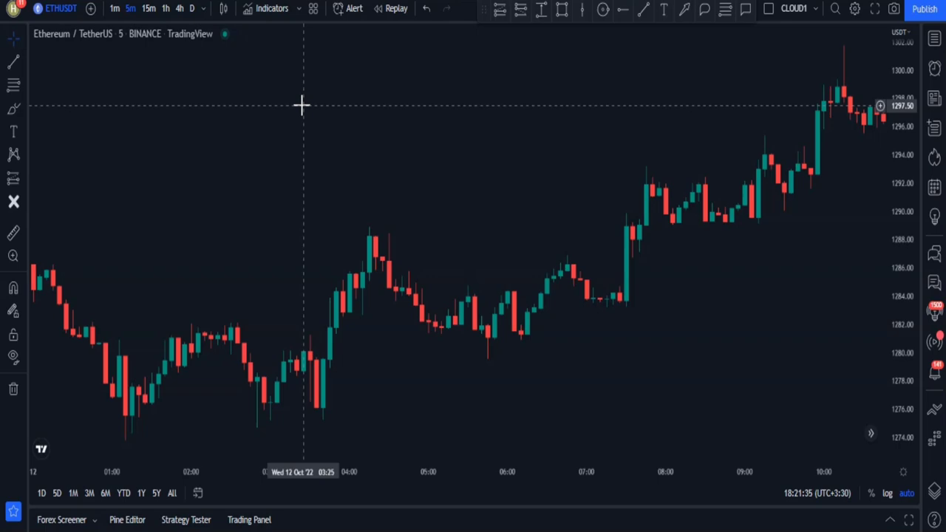
pyautogui.click(272, 9)
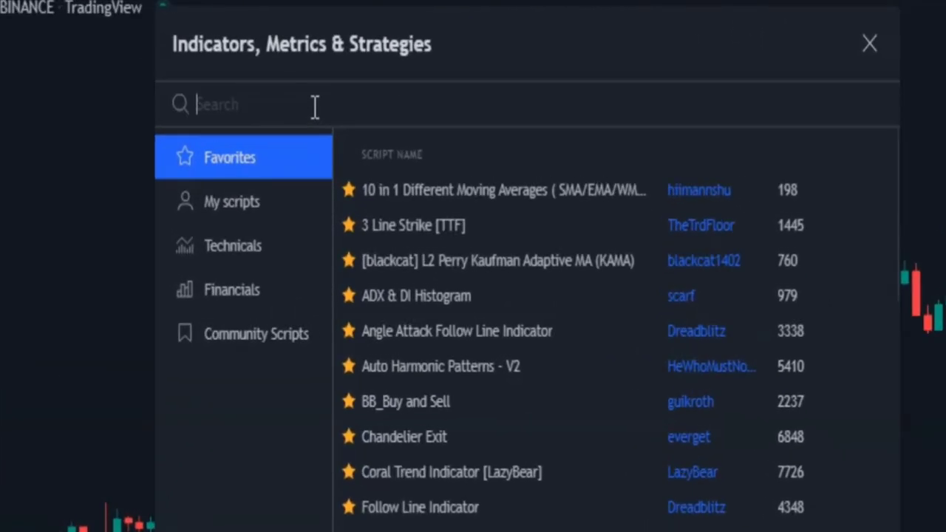
# - Add Smart SuperTrend via a 'smart supertrend' search and pan through its Long and Short signals
pyautogui.write('smart supertrend')
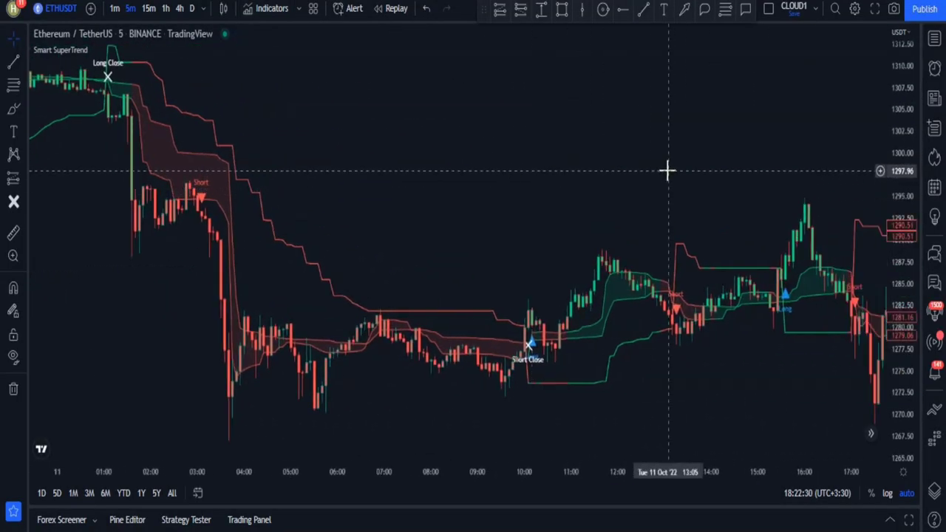
pyautogui.moveTo(667, 170); pyautogui.dragTo(511, 185)
pyautogui.moveTo(566, 178); pyautogui.dragTo(393, 188)
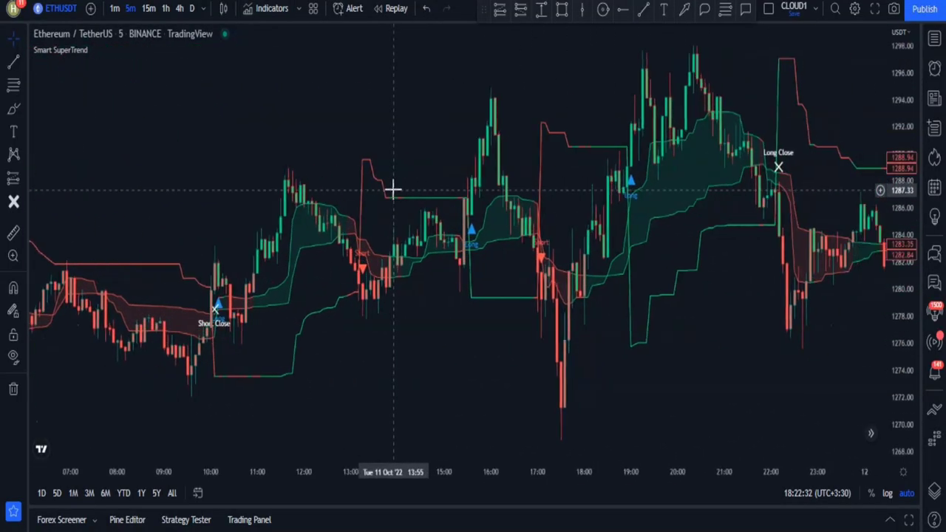
pyautogui.moveTo(601, 98); pyautogui.dragTo(491, 121)
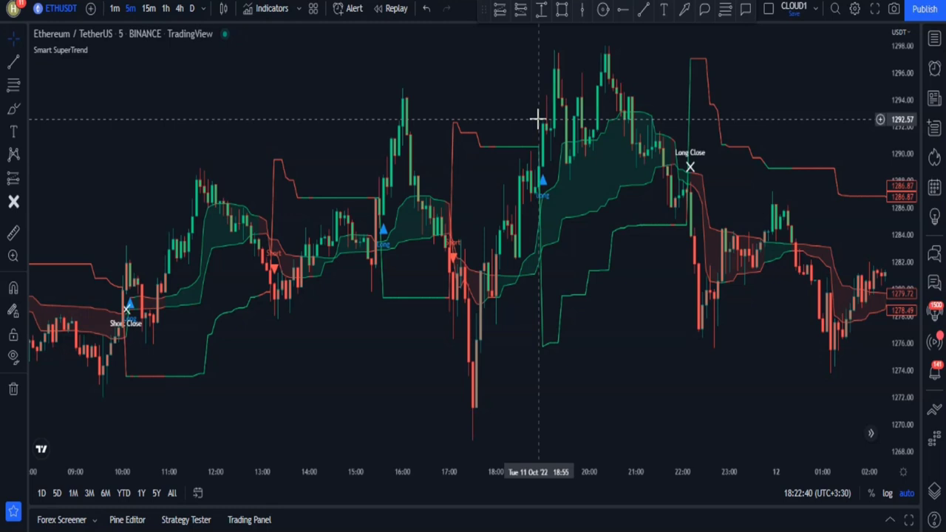
pyautogui.moveTo(562, 126); pyautogui.dragTo(442, 134)
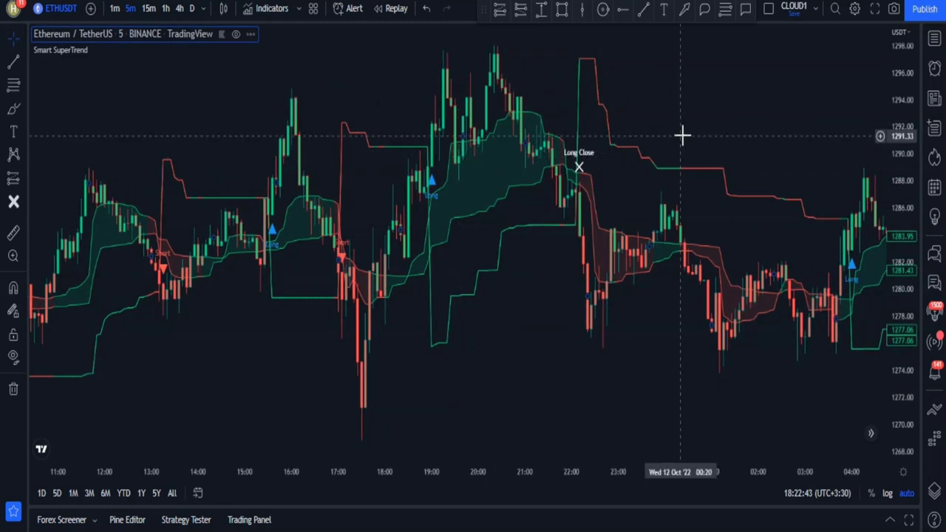
pyautogui.moveTo(682, 133); pyautogui.dragTo(225, 147)
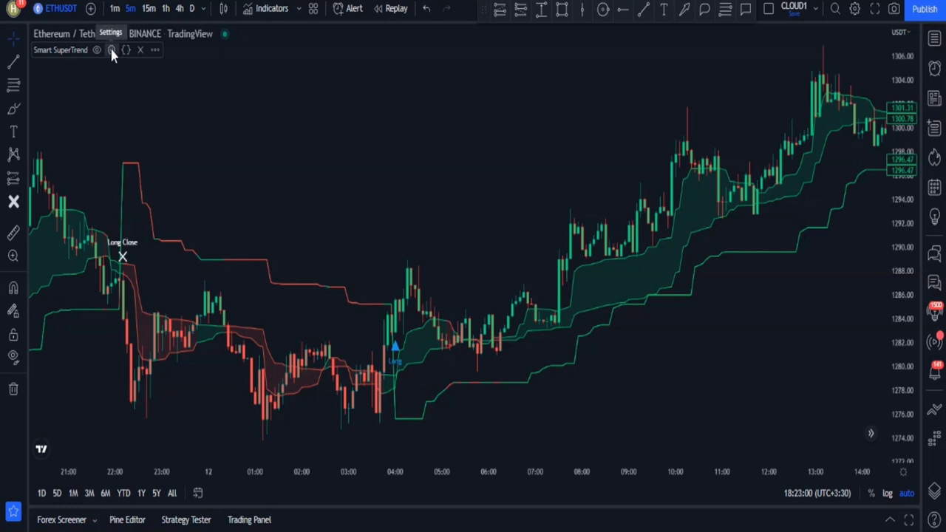
# - In Smart SuperTrend's Style settings, hide Cloud A, Cloud B and the PP line
pyautogui.click(111, 50)
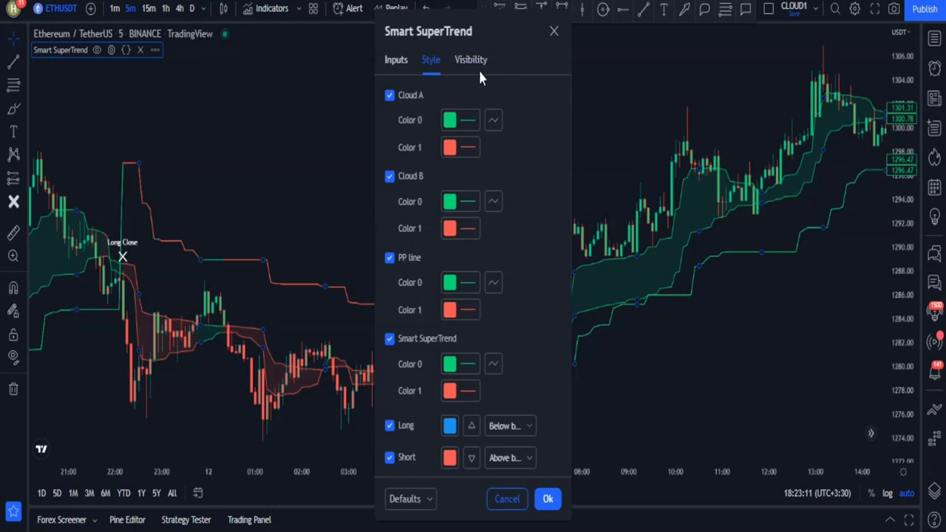
pyautogui.scroll(-5, 420, 357)
pyautogui.scroll(5, 420, 357)
pyautogui.click(388, 95)
pyautogui.click(389, 95)
pyautogui.click(389, 96)
pyautogui.click(389, 176)
pyautogui.click(390, 257)
pyautogui.scroll(-3, 398, 244)
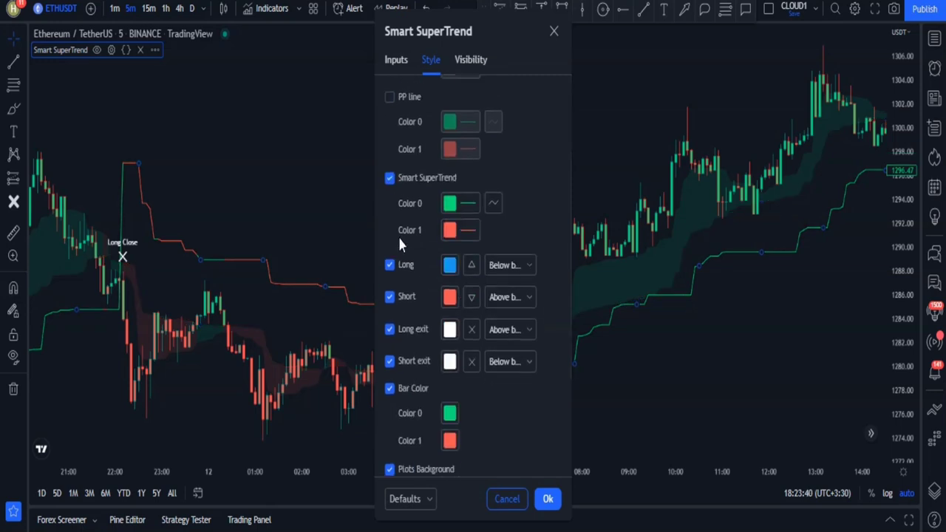
# - Hide the SuperTrend lines, Long/Short exits, Bar Color and Plots Background, then apply the settings
pyautogui.click(390, 168)
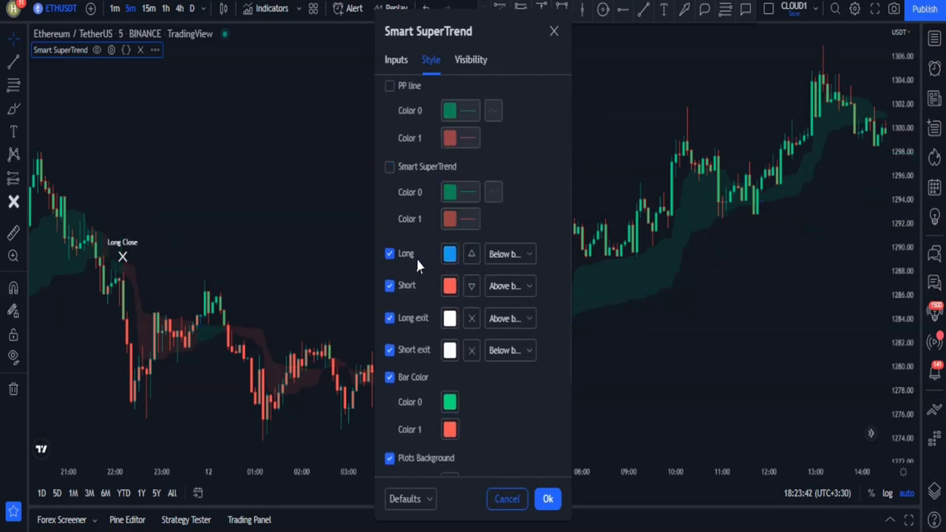
pyautogui.click(389, 318)
pyautogui.click(390, 350)
pyautogui.scroll(-3, 415, 296)
pyautogui.click(390, 208)
pyautogui.click(390, 289)
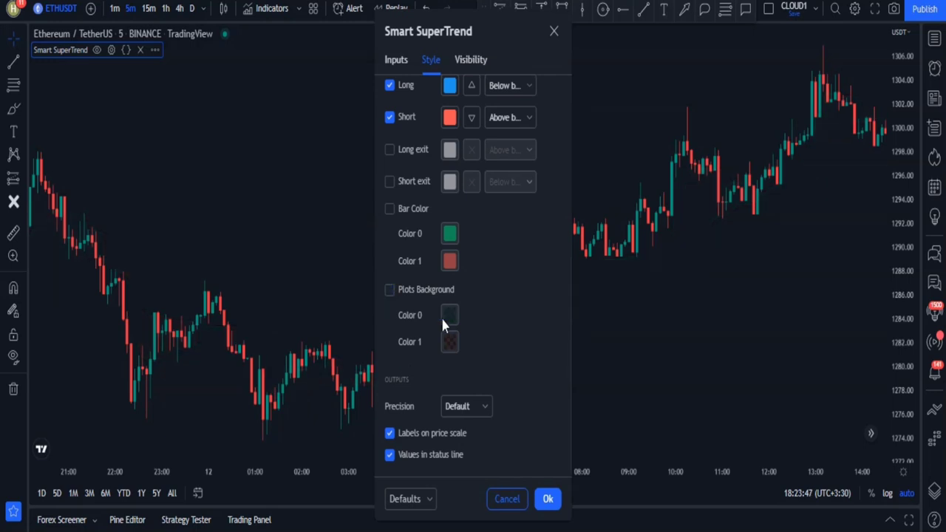
pyautogui.scroll(5, 422, 173)
pyautogui.scroll(-3, 432, 185)
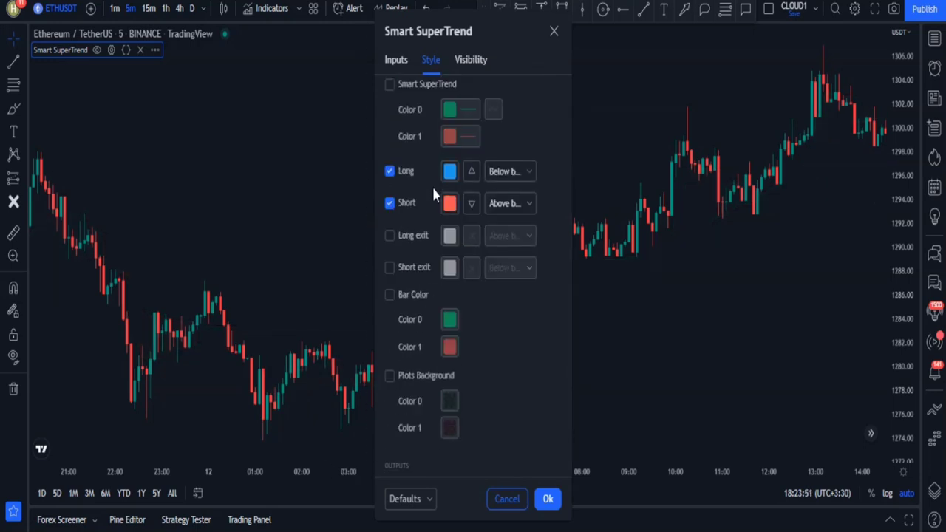
pyautogui.click(405, 61)
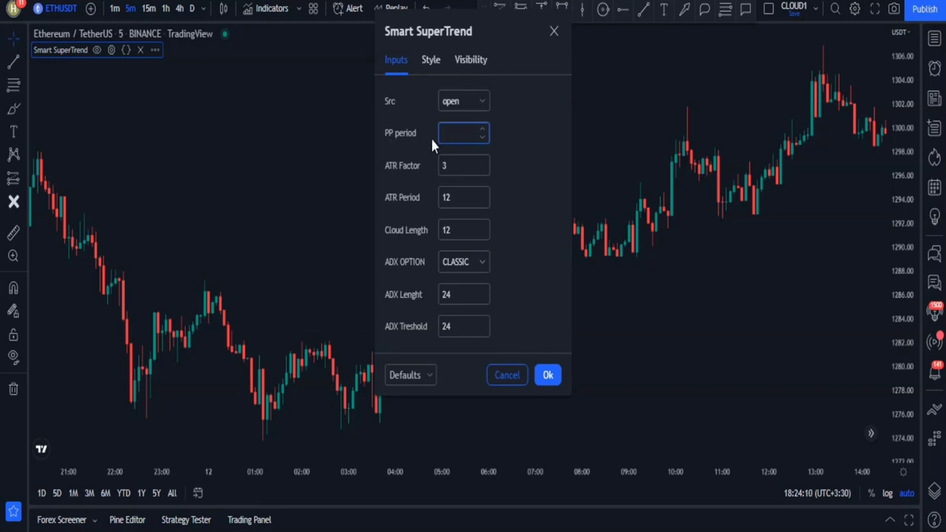
pyautogui.click(547, 375)
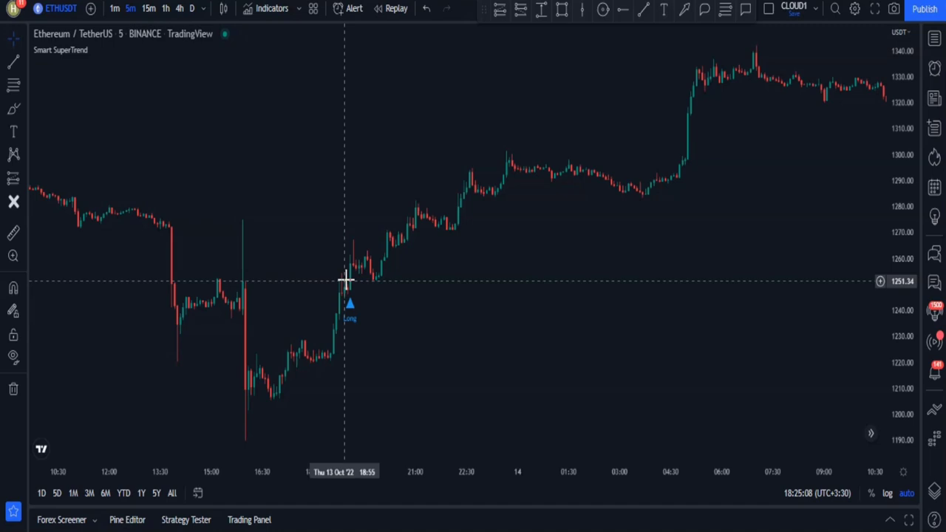
pyautogui.hscroll(5, 602, 234)
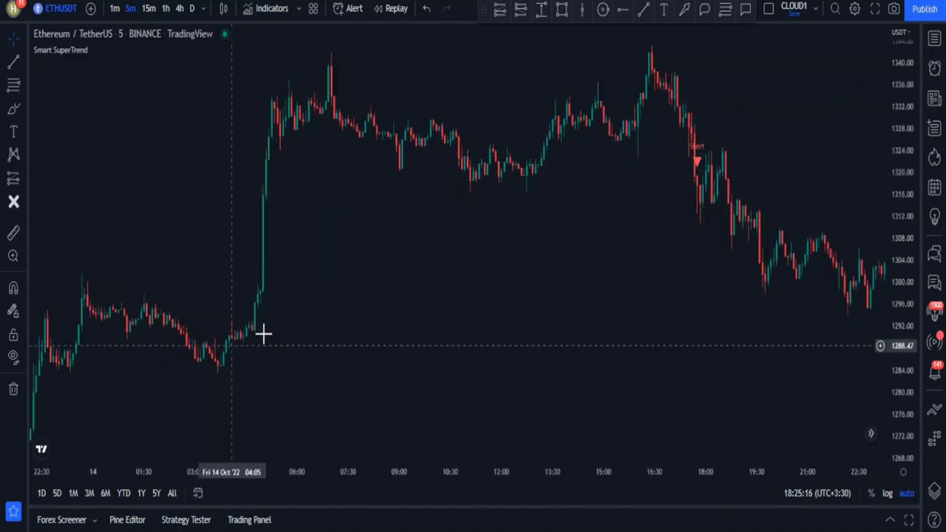
pyautogui.hscroll(-5, 467, 239)
pyautogui.hscroll(-3, 466, 238)
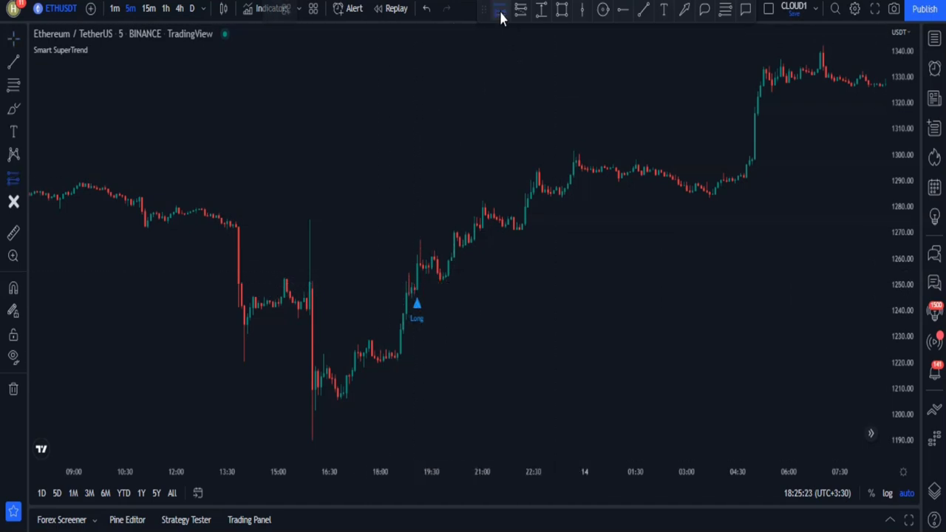
# - Mark the Long signal with a long position, raising its target and extending it right
pyautogui.click(417, 260)
pyautogui.moveTo(417, 185); pyautogui.dragTo(465, 28)
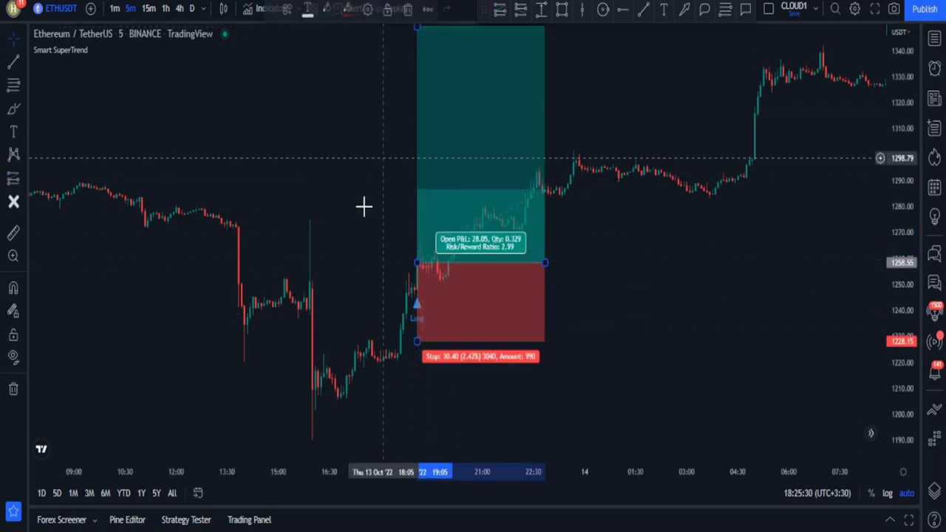
pyautogui.scroll(-3, 438, 80)
pyautogui.hscroll(3, 380, 169)
pyautogui.hscroll(-3, 355, 266)
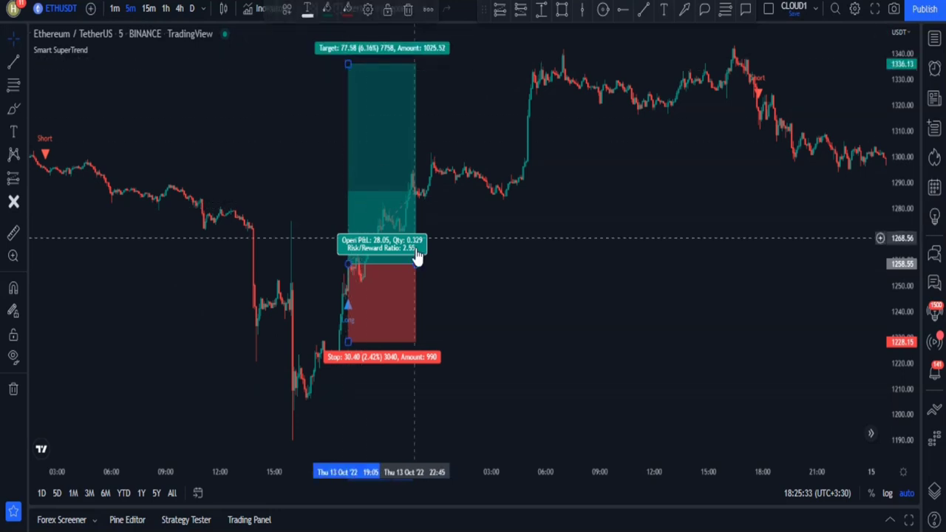
pyautogui.moveTo(415, 264); pyautogui.dragTo(605, 244)
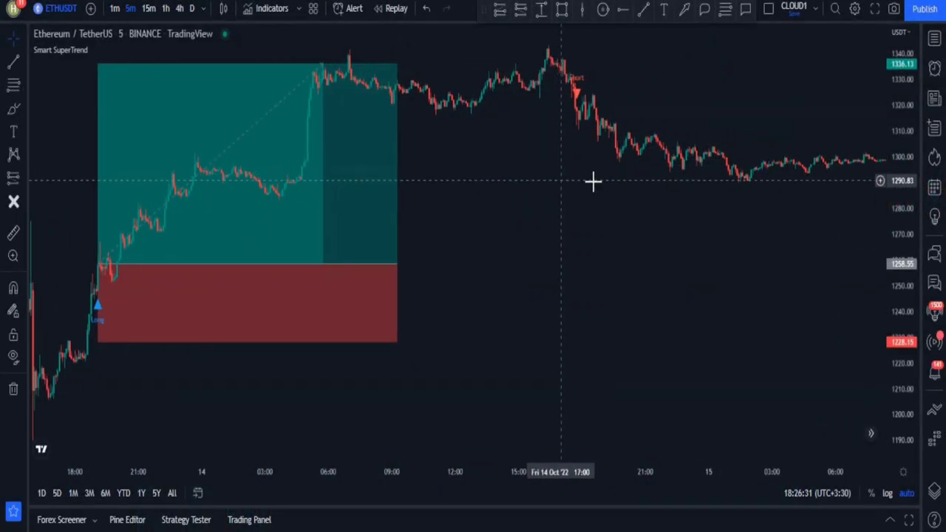
pyautogui.moveTo(582, 197); pyautogui.dragTo(562, 116)
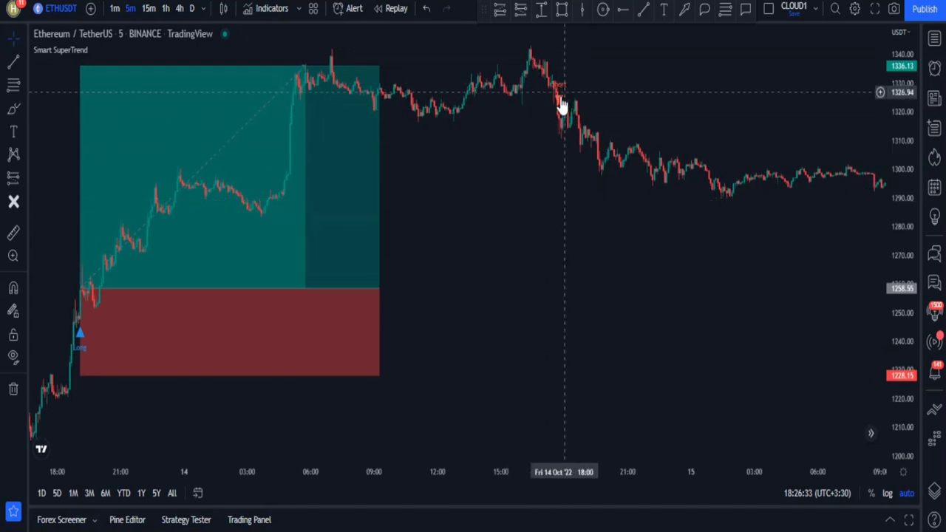
# - Mark the Short signal with a short position, extended until it closes at 2.60% profit
pyautogui.click(522, 9)
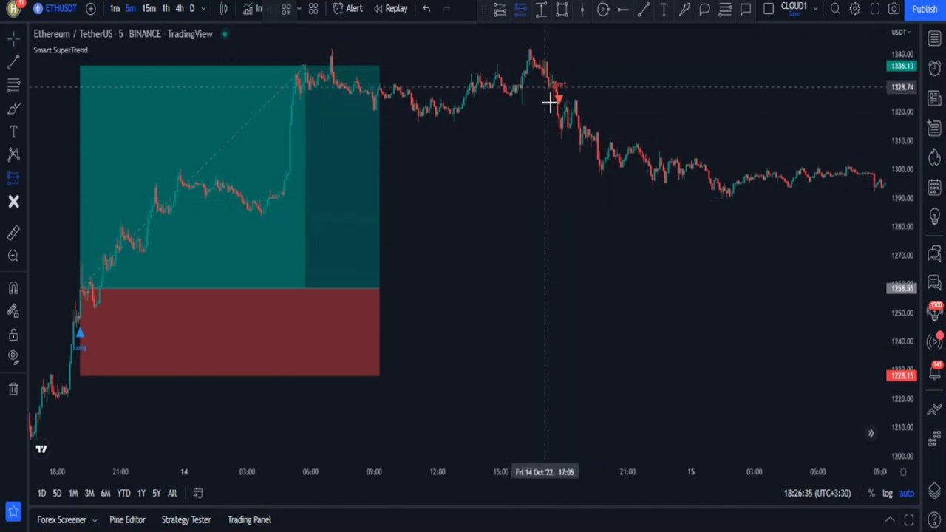
pyautogui.click(559, 119)
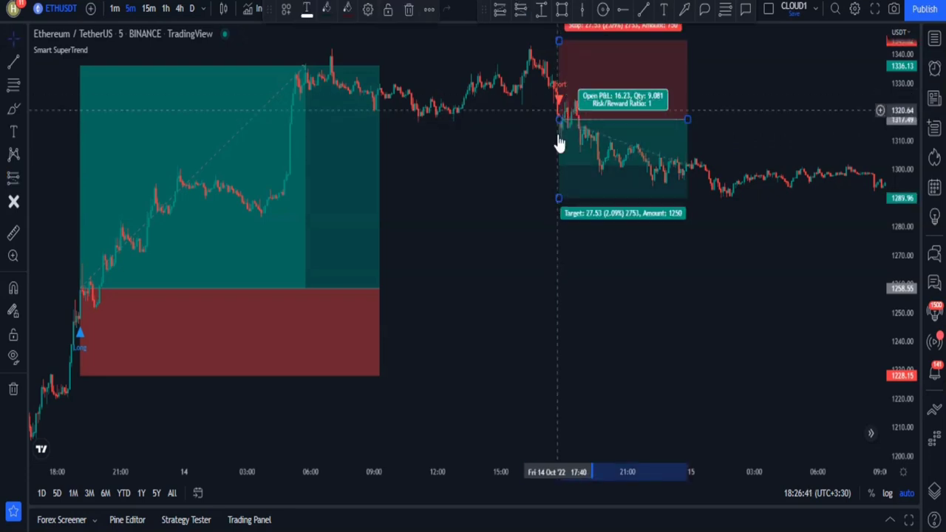
pyautogui.moveTo(559, 199); pyautogui.dragTo(559, 216)
pyautogui.moveTo(688, 119); pyautogui.dragTo(849, 119)
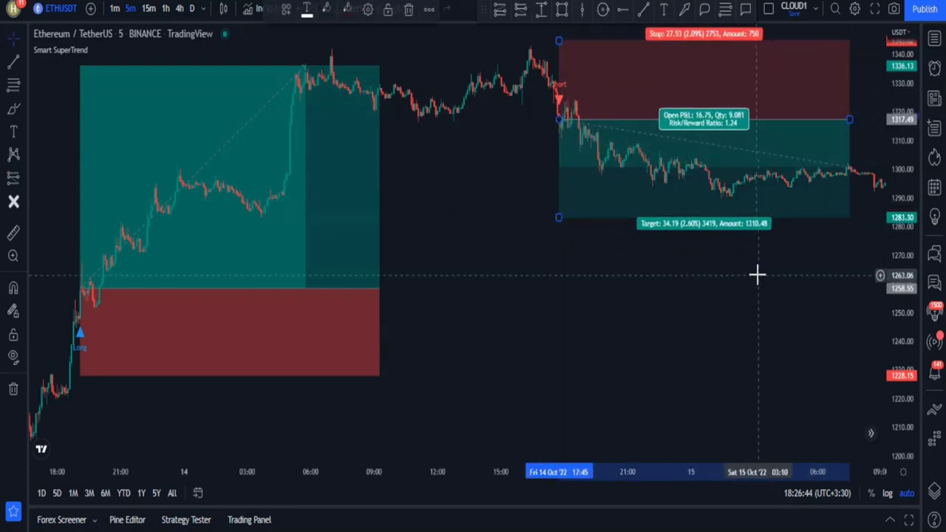
pyautogui.hscroll(5, 750, 248)
pyautogui.moveTo(748, 186); pyautogui.dragTo(852, 192)
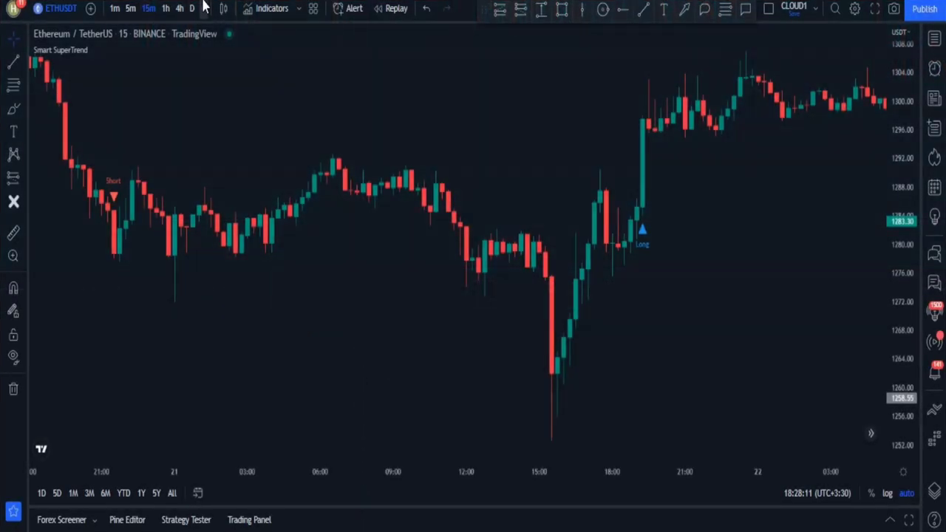
pyautogui.click(205, 8)
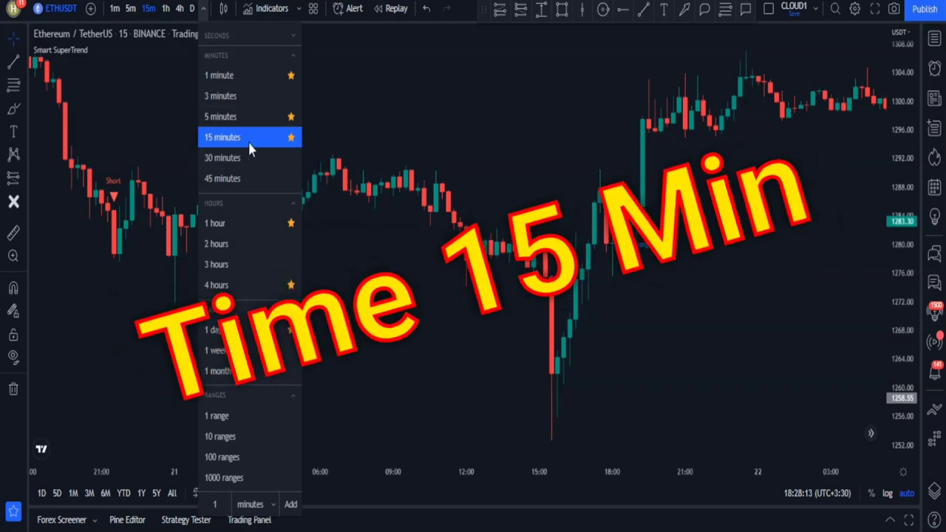
# - Switch to 15-minute candles and mark the Short signal with a lowered, widened short position
pyautogui.click(240, 139)
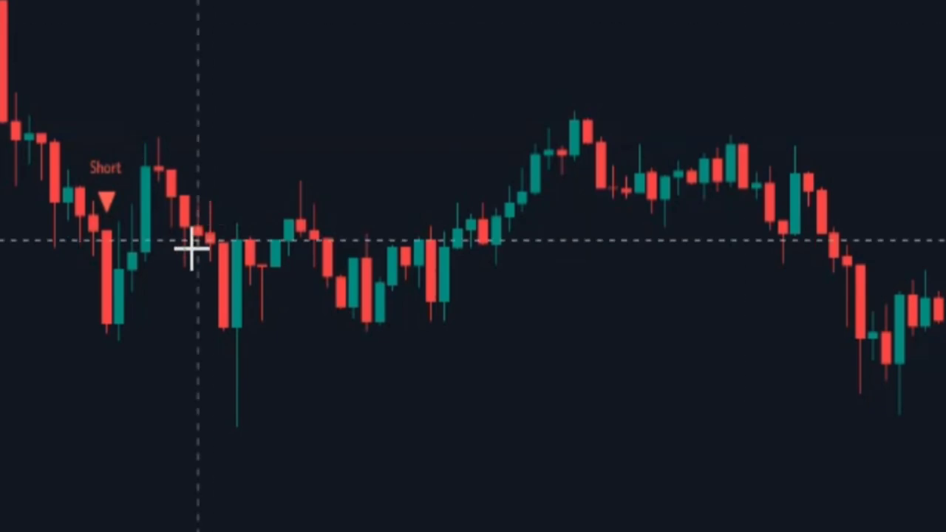
pyautogui.click(107, 325)
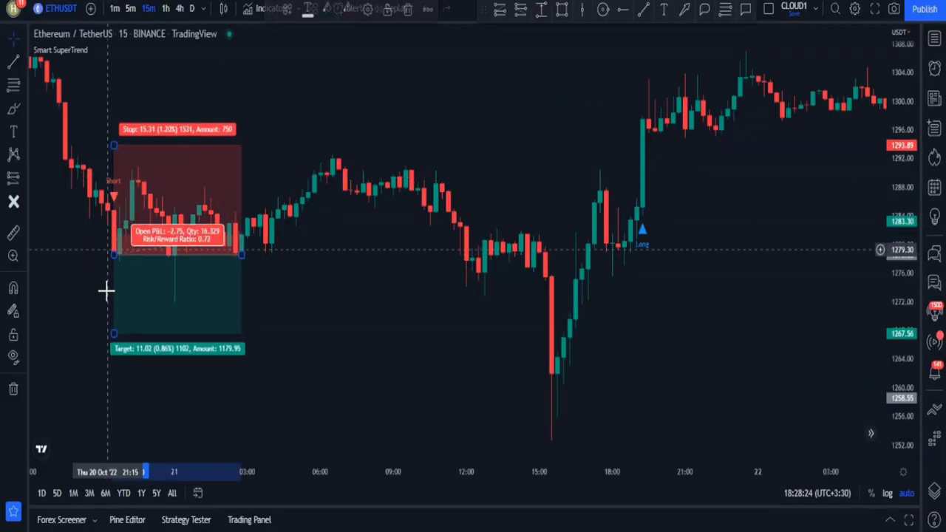
pyautogui.moveTo(115, 329); pyautogui.dragTo(114, 397)
pyautogui.moveTo(243, 254); pyautogui.dragTo(550, 262)
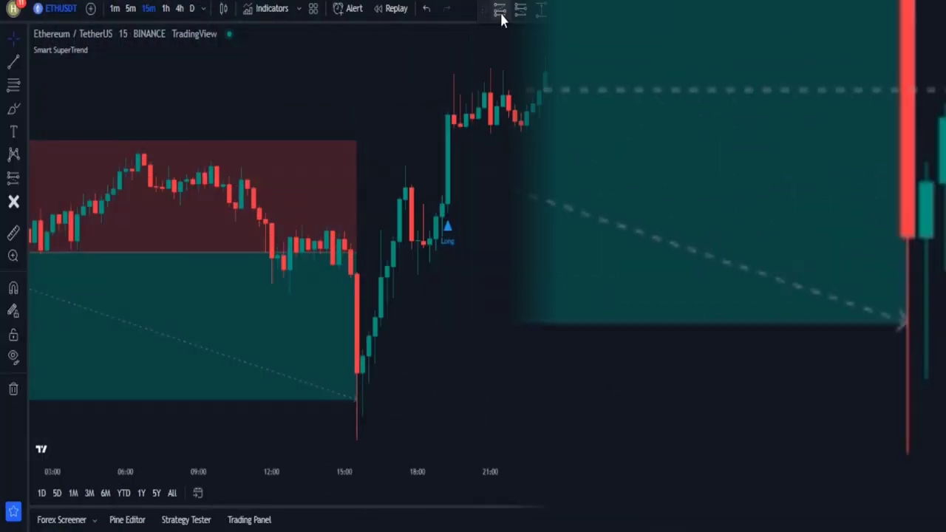
# - Mark the Long signal with a long position at a 1.45% profit target
pyautogui.click(448, 116)
pyautogui.moveTo(446, 205); pyautogui.dragTo(307, 169)
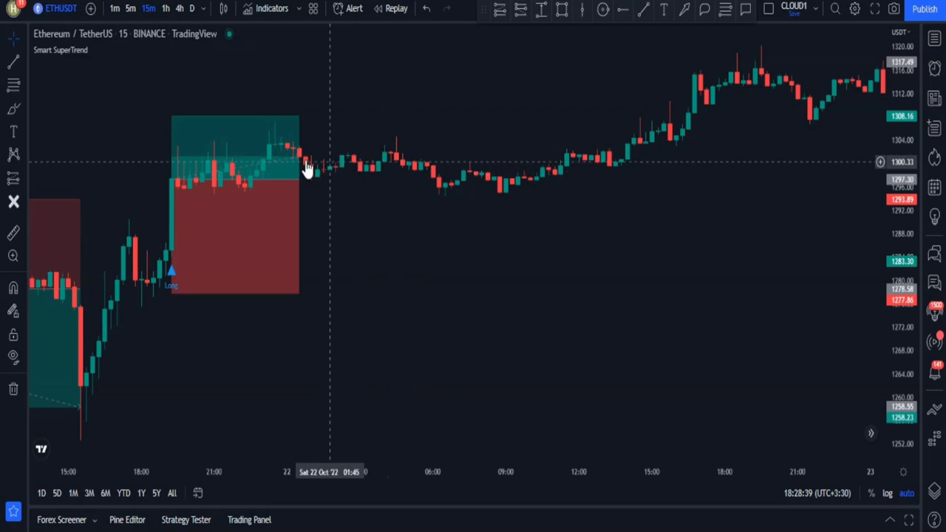
pyautogui.click(171, 116)
pyautogui.moveTo(178, 103); pyautogui.dragTo(172, 70)
pyautogui.moveTo(296, 180); pyautogui.dragTo(740, 118)
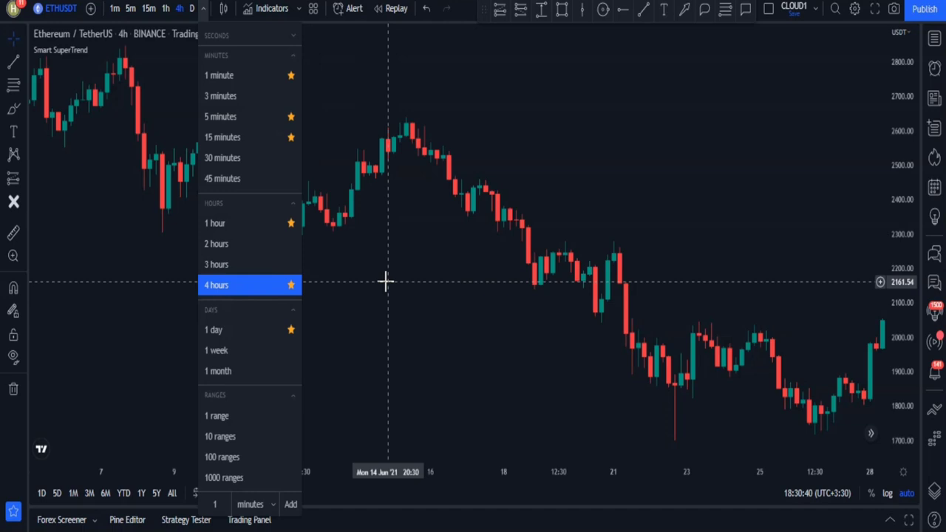
# - Place a short position at the 4-hour Short signal, adjusting its stop, target and width
pyautogui.click(385, 281)
pyautogui.click(285, 213)
pyautogui.moveTo(284, 133); pyautogui.dragTo(285, 103)
pyautogui.moveTo(285, 291); pyautogui.dragTo(285, 377)
pyautogui.moveTo(412, 212); pyautogui.dragTo(659, 214)
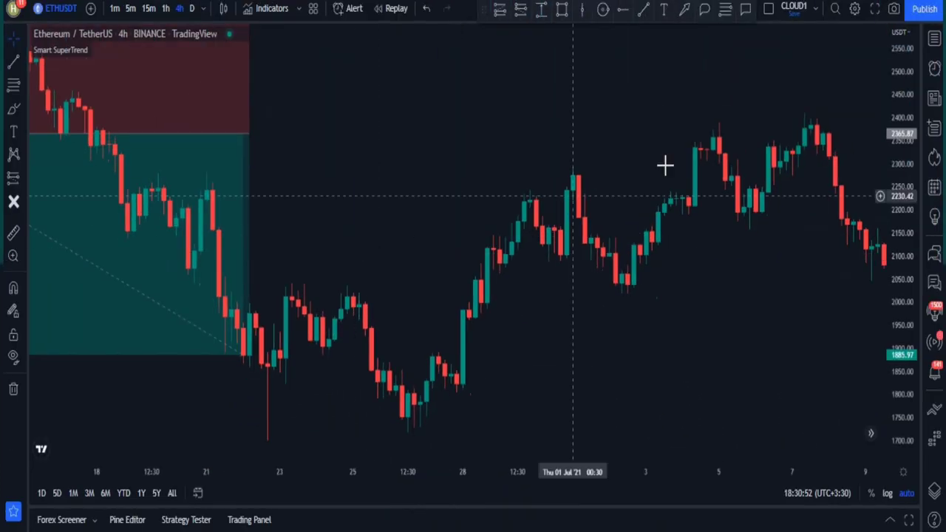
pyautogui.hscroll(10, 425, 236)
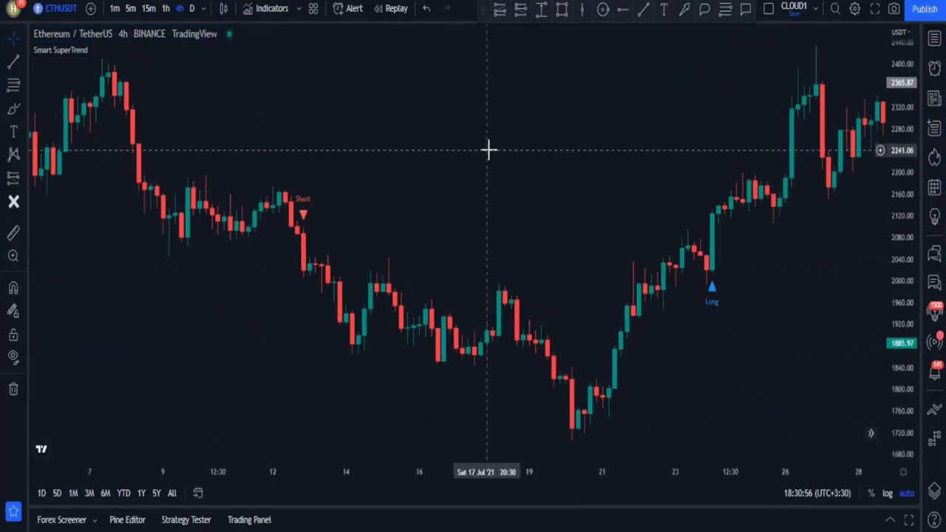
# - Add another short position at the Short candle with its target at a 13.89% gain
pyautogui.click(520, 8)
pyautogui.click(303, 270)
pyautogui.moveTo(302, 189); pyautogui.dragTo(296, 170)
pyautogui.moveTo(302, 349); pyautogui.dragTo(303, 425)
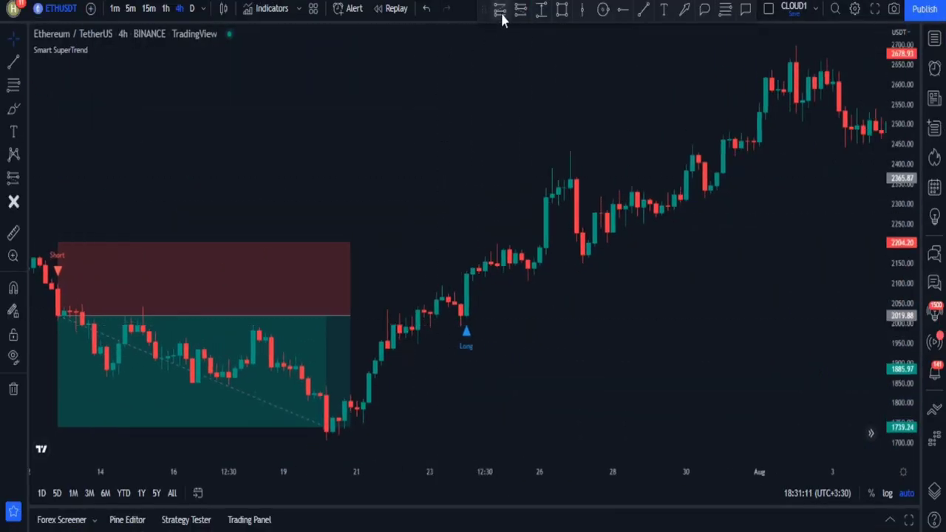
# - Add a long position at the Long signal with a 19.35% target, extended to the right
pyautogui.click(501, 16)
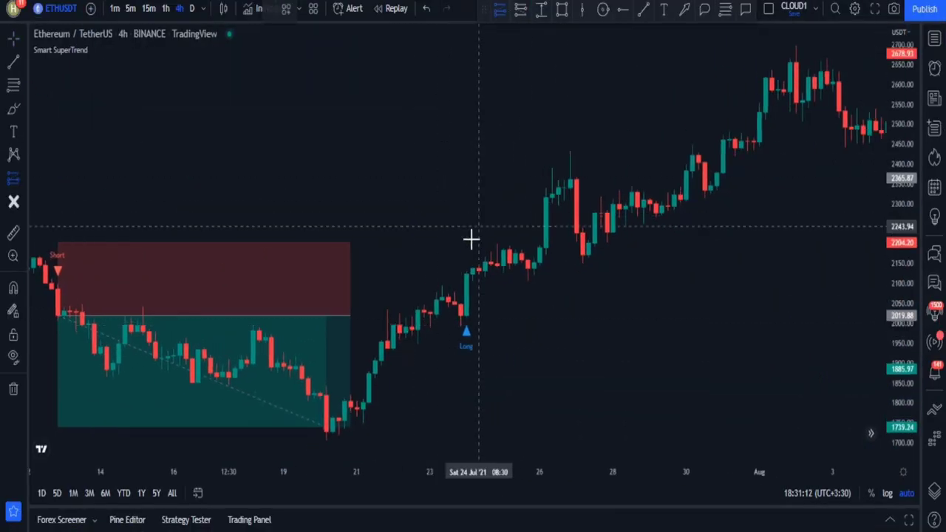
pyautogui.click(469, 303)
pyautogui.moveTo(467, 349); pyautogui.dragTo(467, 354)
pyautogui.moveTo(467, 195); pyautogui.dragTo(473, 120)
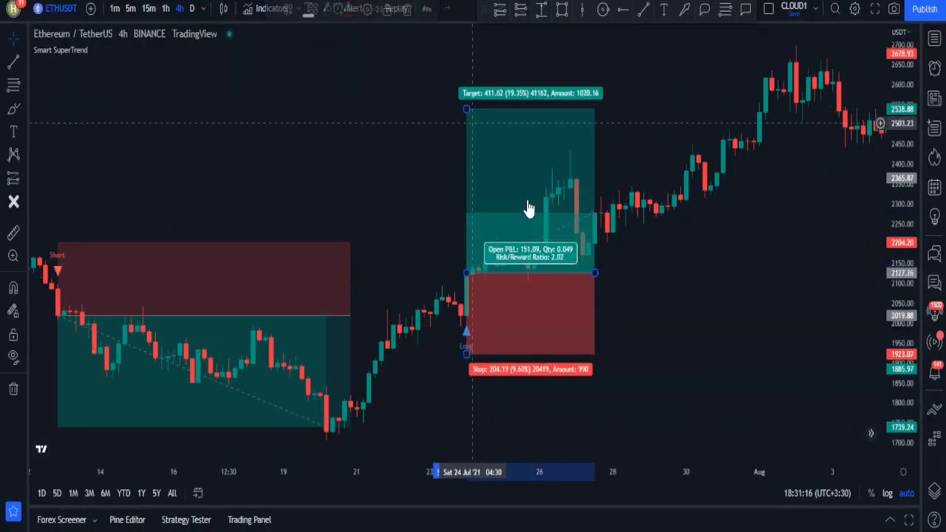
pyautogui.moveTo(597, 274); pyautogui.dragTo(766, 219)
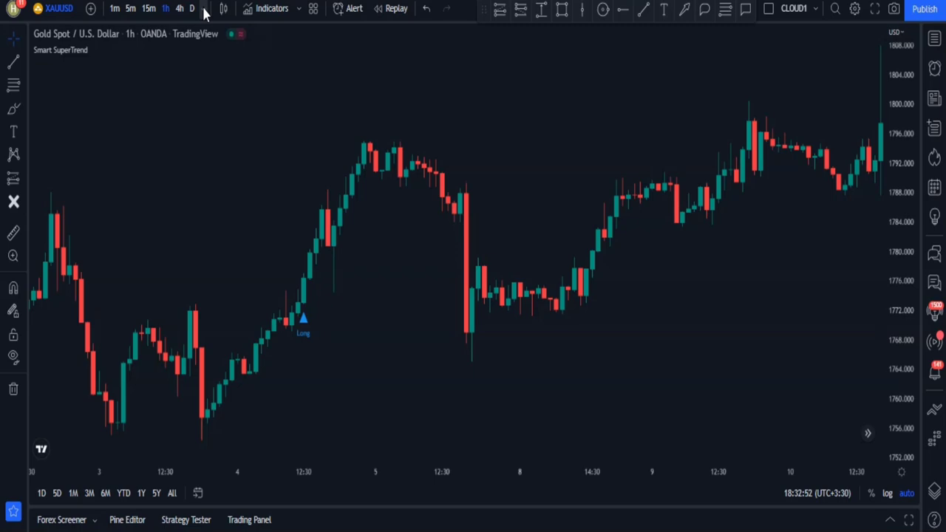
pyautogui.click(205, 10)
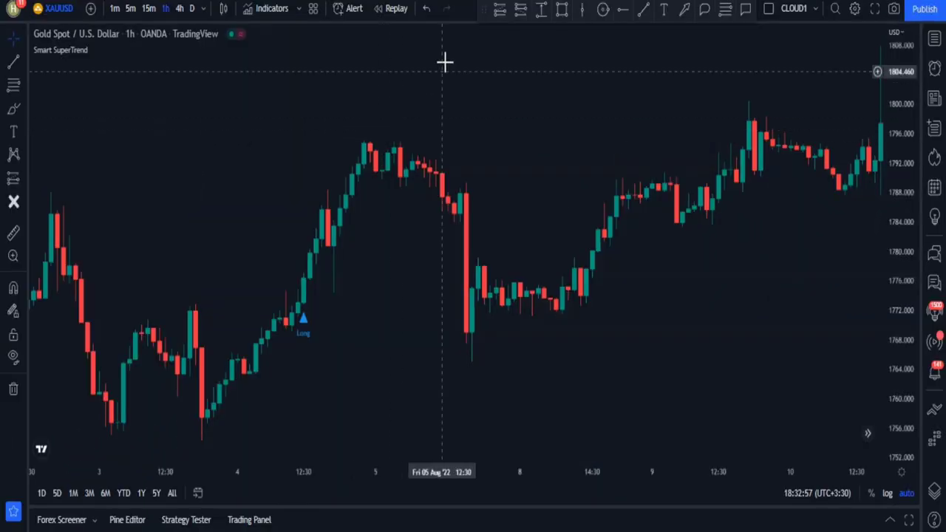
# - Mark the gold Long signal with a long position targeting 0.95%
pyautogui.click(304, 303)
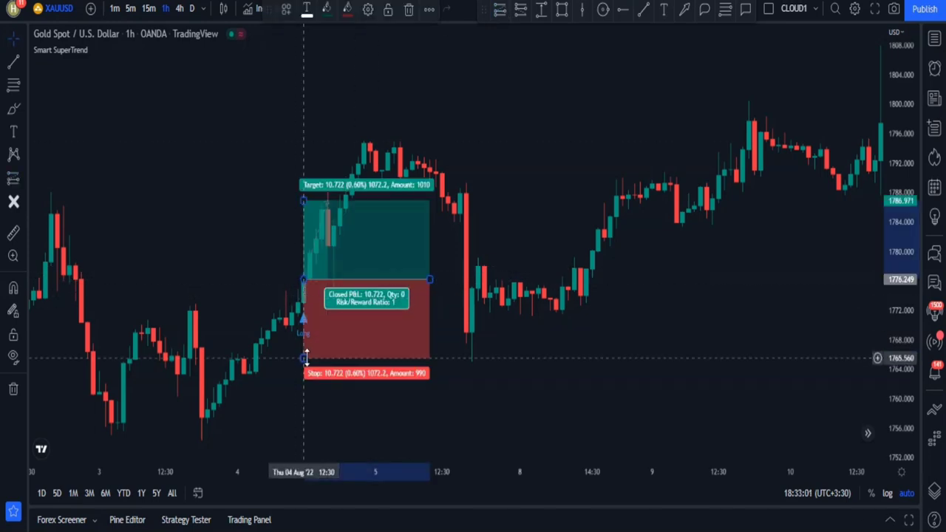
pyautogui.moveTo(306, 358); pyautogui.dragTo(304, 349)
pyautogui.moveTo(304, 199); pyautogui.dragTo(304, 155)
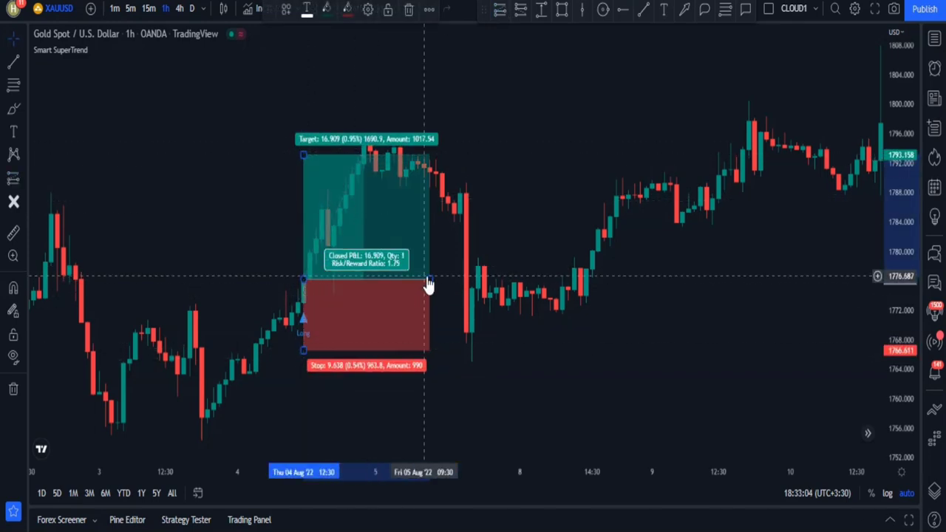
pyautogui.moveTo(427, 277); pyautogui.dragTo(423, 247)
pyautogui.hscroll(10, 423, 247)
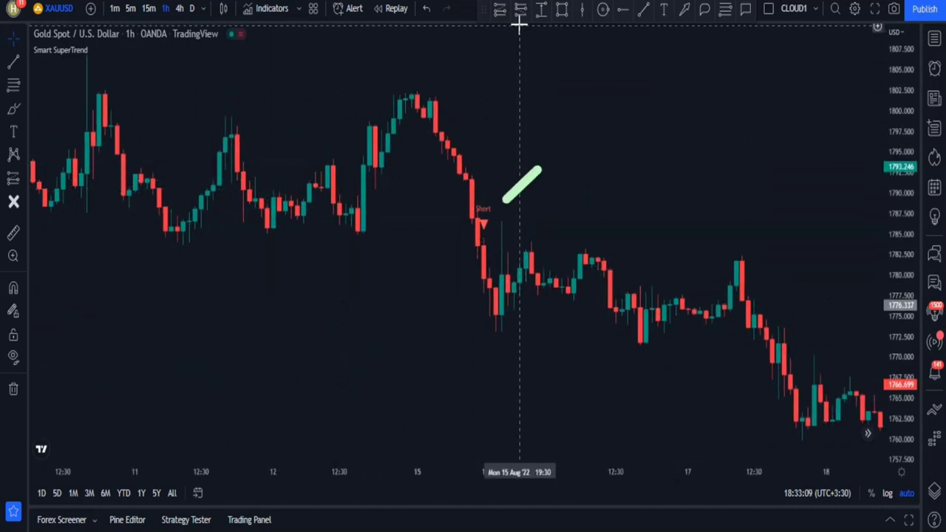
# - Mark the gold Short signal with a short position closing at 1.04% profit
pyautogui.click(485, 275)
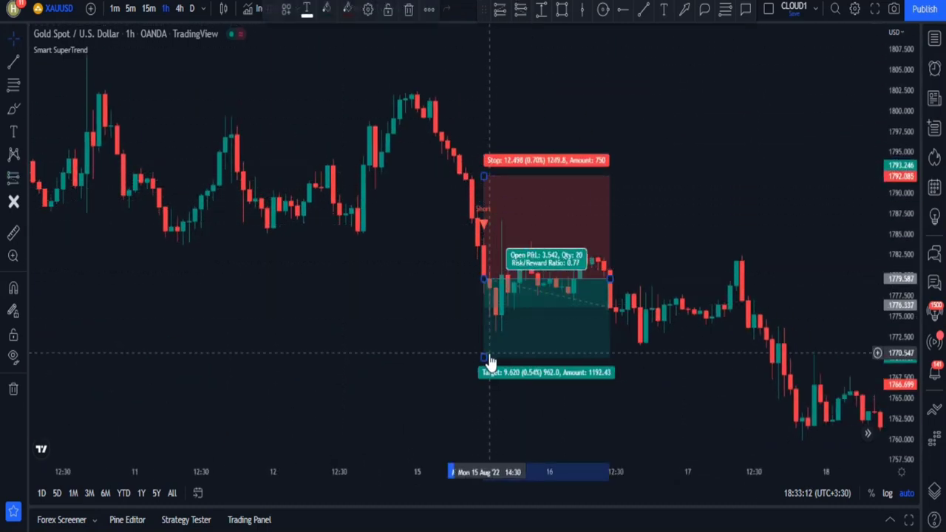
pyautogui.moveTo(486, 358); pyautogui.dragTo(485, 430)
pyautogui.moveTo(611, 280); pyautogui.dragTo(808, 279)
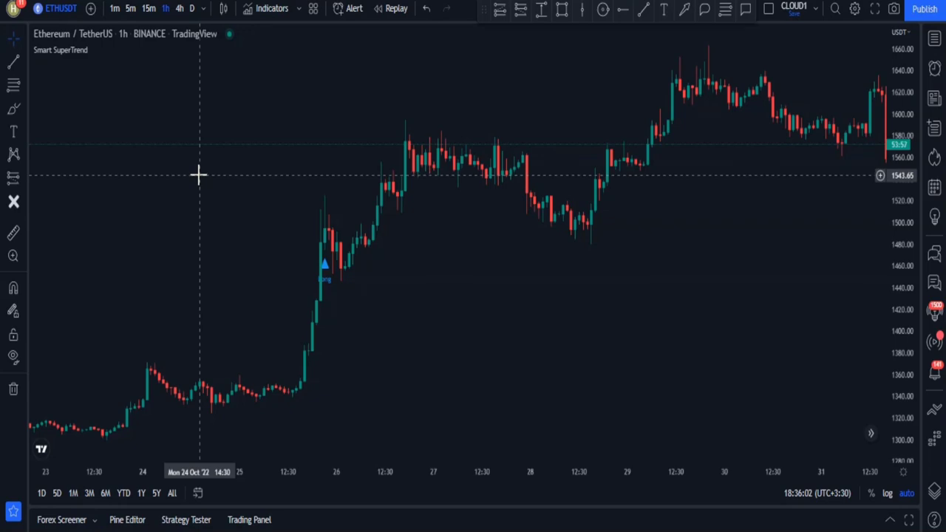
# - Add Hull Suite by InSilico via a 'hull suite' search and pan back to September candles
pyautogui.click(266, 8)
pyautogui.write('hull suite')
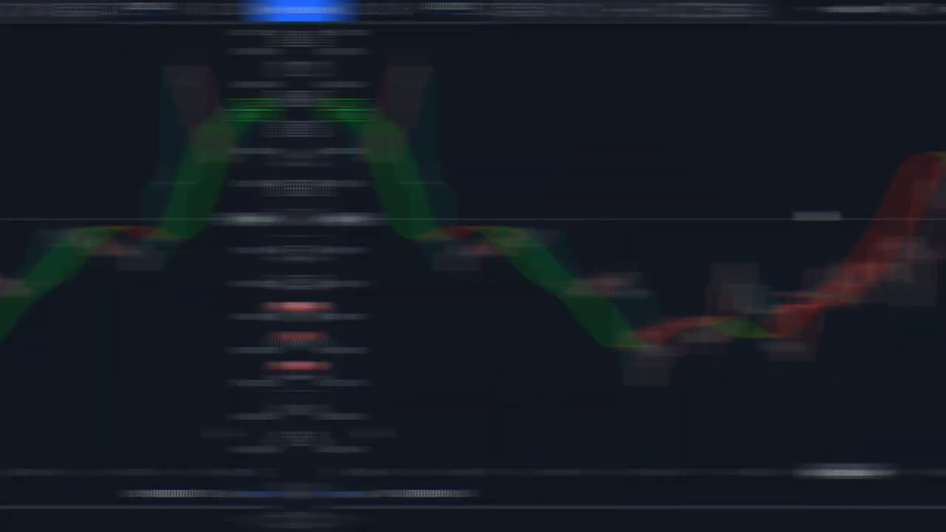
pyautogui.hscroll(-15, 591, 205)
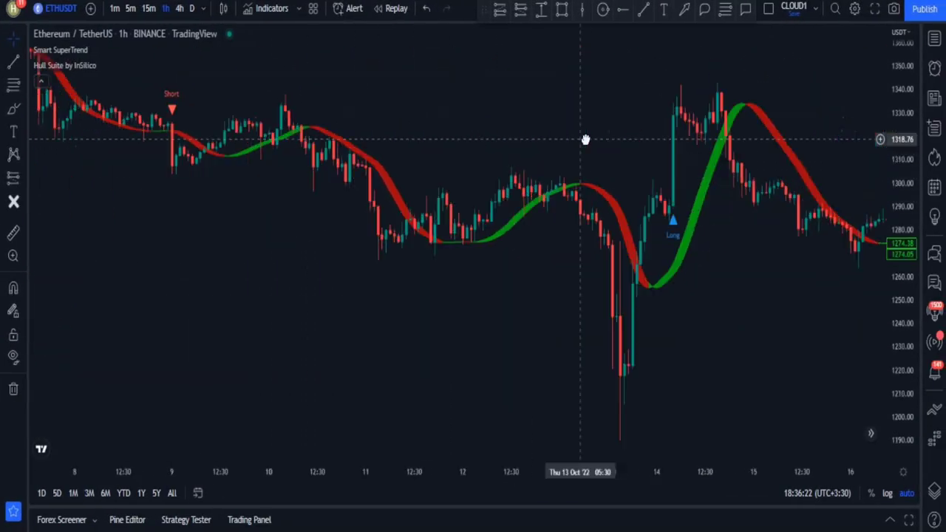
pyautogui.moveTo(229, 195); pyautogui.dragTo(726, 199)
pyautogui.moveTo(288, 156); pyautogui.dragTo(680, 162)
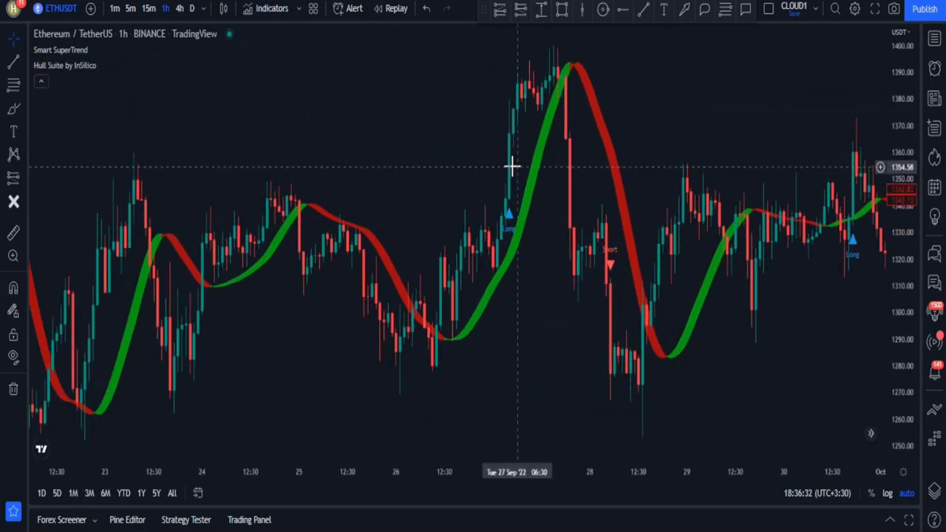
pyautogui.moveTo(384, 163); pyautogui.dragTo(553, 143)
pyautogui.moveTo(304, 159); pyautogui.dragTo(405, 152)
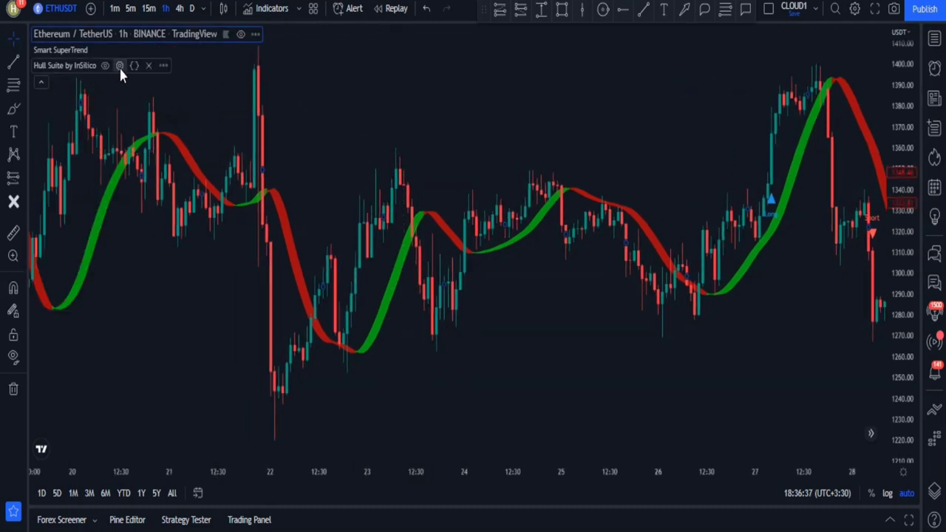
# - Set the Hull Suite Length to 120 and apply it
pyautogui.click(120, 66)
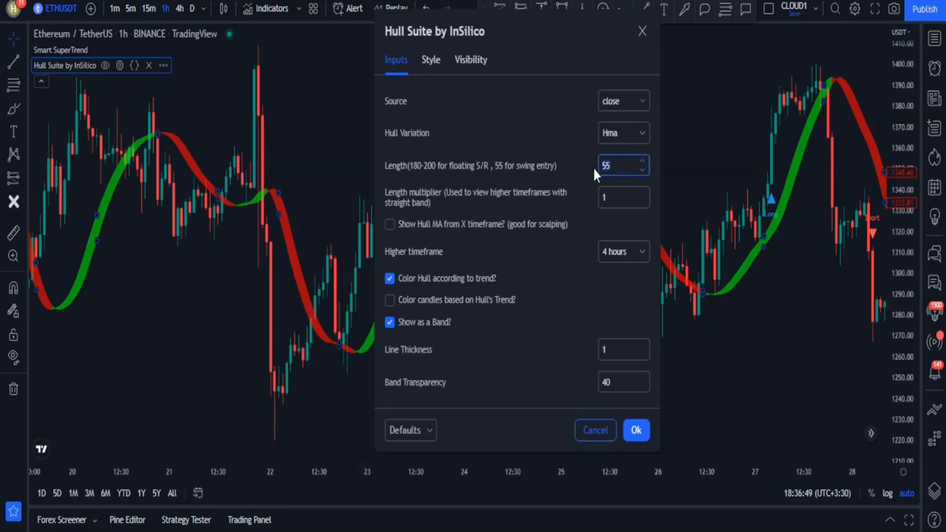
pyautogui.write('120')
pyautogui.click(543, 310)
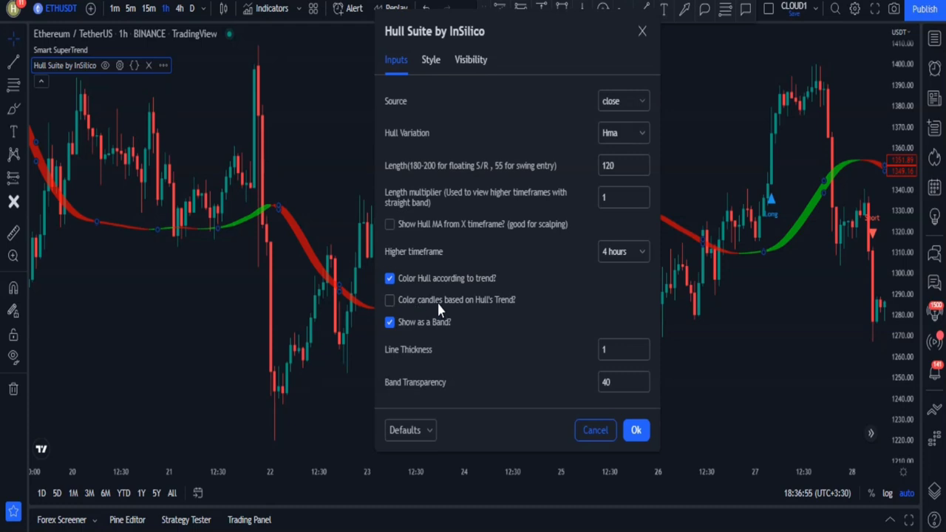
# - Hide the MHULL and SHULL lines and Band Filler, keeping Bar Color, and apply
pyautogui.click(431, 61)
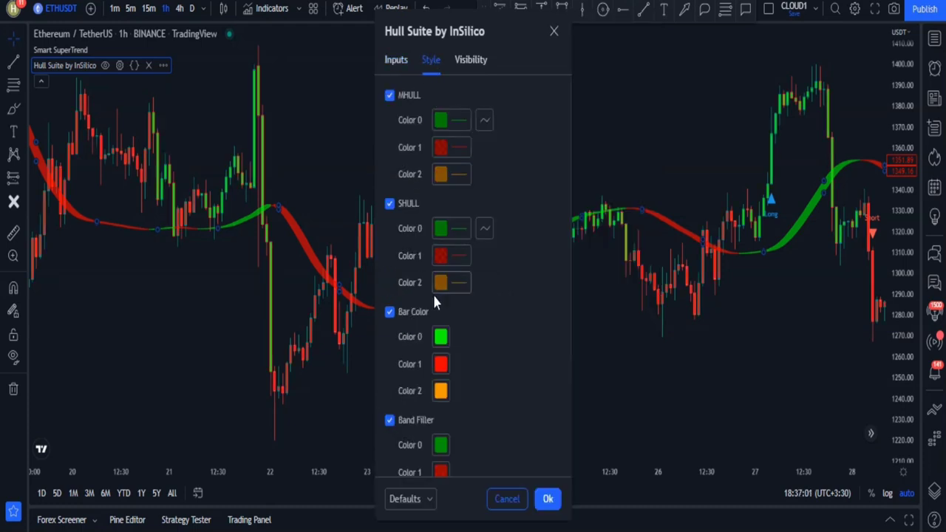
pyautogui.scroll(-3, 438, 311)
pyautogui.scroll(2, 436, 310)
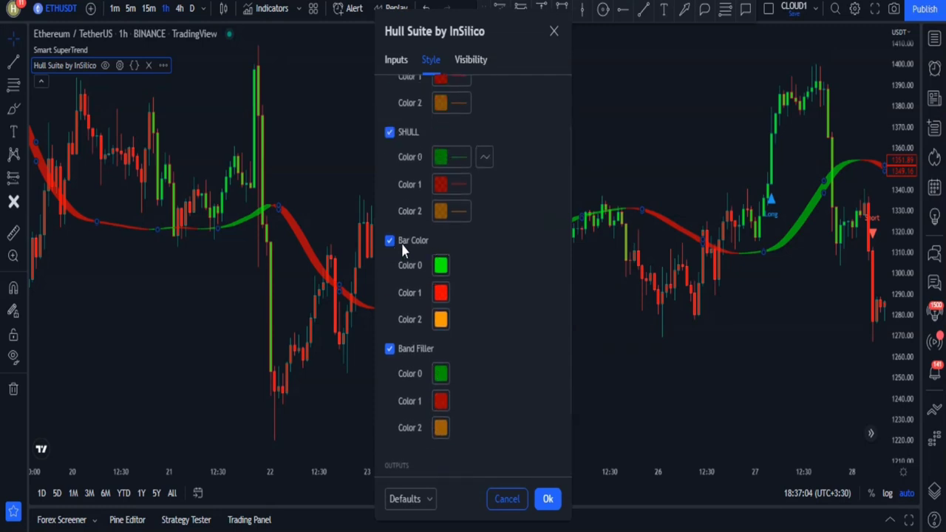
pyautogui.scroll(1, 401, 249)
pyautogui.click(390, 95)
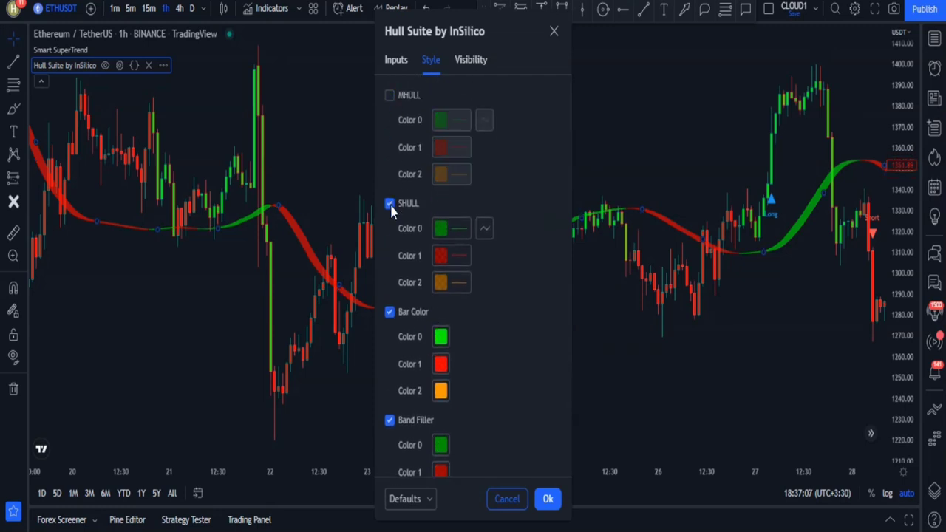
pyautogui.click(390, 204)
pyautogui.scroll(-2, 394, 193)
pyautogui.click(390, 263)
pyautogui.scroll(2, 403, 280)
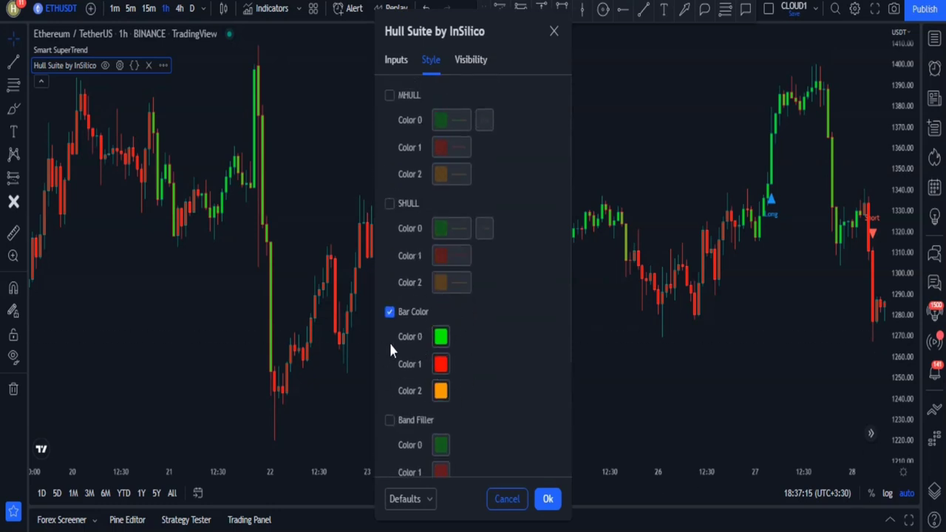
pyautogui.click(548, 499)
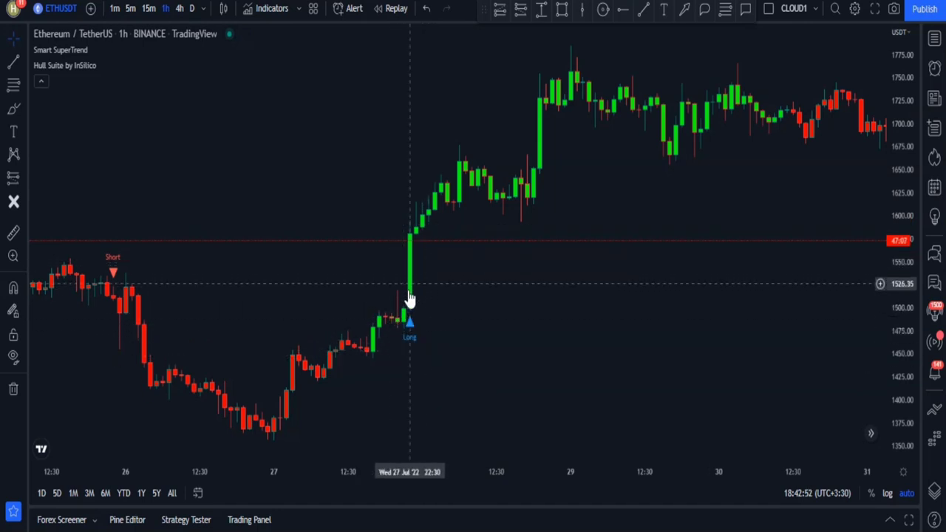
# - Mark the Long signal with a long position, lowering its stop and raising its target
pyautogui.moveTo(448, 301); pyautogui.dragTo(420, 302)
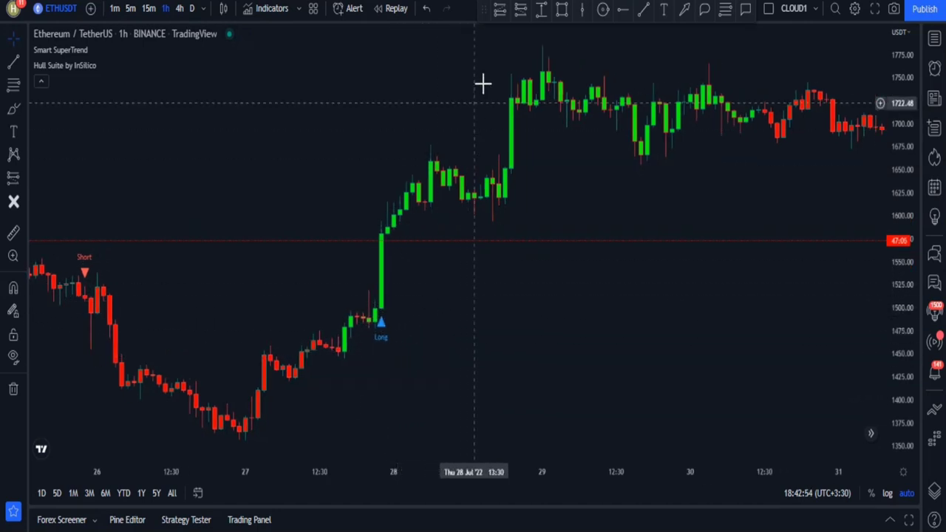
pyautogui.click(500, 8)
pyautogui.click(382, 236)
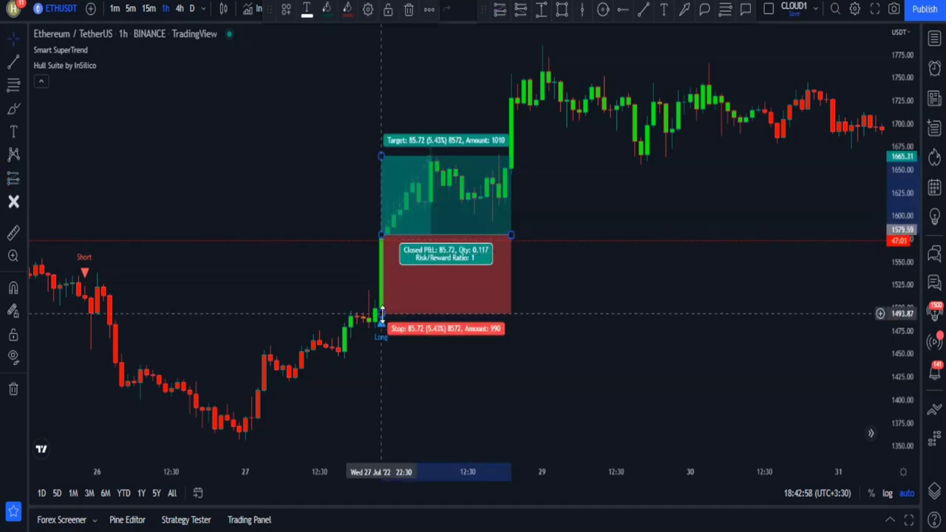
pyautogui.moveTo(382, 315); pyautogui.dragTo(381, 330)
pyautogui.moveTo(381, 155); pyautogui.dragTo(381, 72)
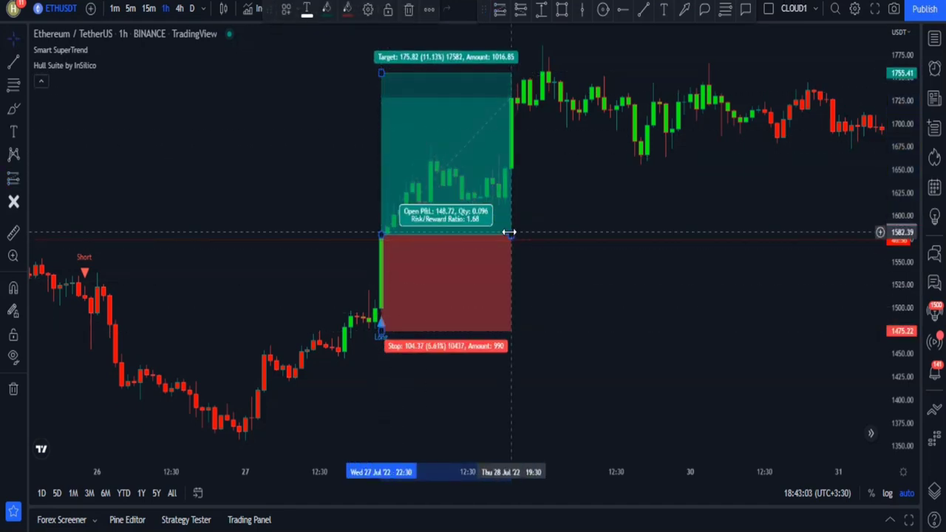
pyautogui.moveTo(510, 235); pyautogui.dragTo(544, 237)
# - Mark the Short signal with a short position (stop near 1570, target 1382.75), then switch to 5m
pyautogui.moveTo(216, 191); pyautogui.dragTo(284, 191)
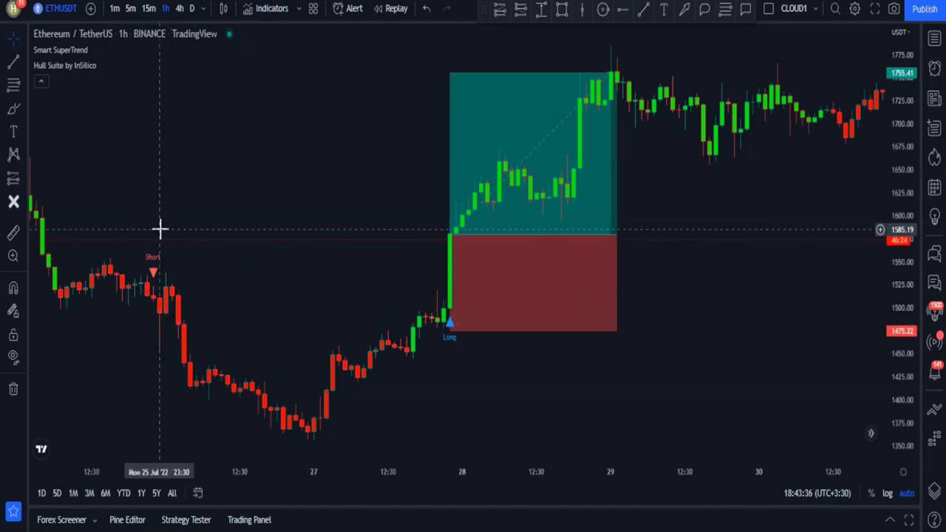
pyautogui.click(153, 298)
pyautogui.moveTo(153, 201); pyautogui.dragTo(154, 243)
pyautogui.moveTo(153, 376); pyautogui.dragTo(153, 416)
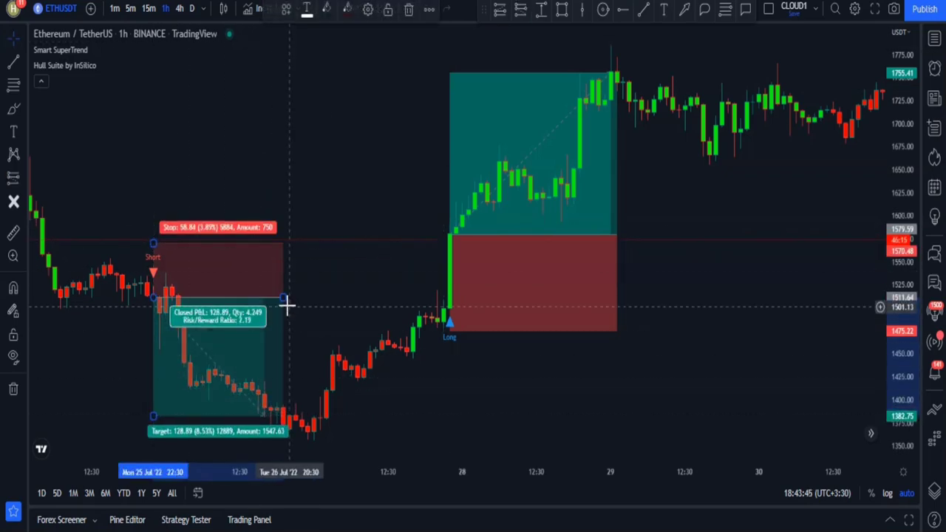
pyautogui.press('5')
pyautogui.press('Return')
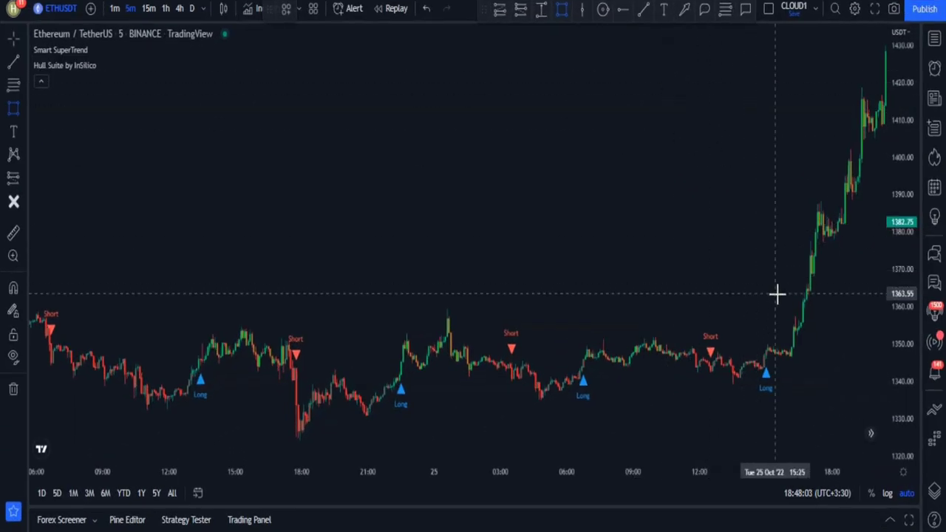
# - Draw a rectangle over the sideways 24–25 Oct range and put blue X marks on its failed signals
pyautogui.moveTo(778, 296); pyautogui.dragTo(73, 448)
pyautogui.click(434, 217)
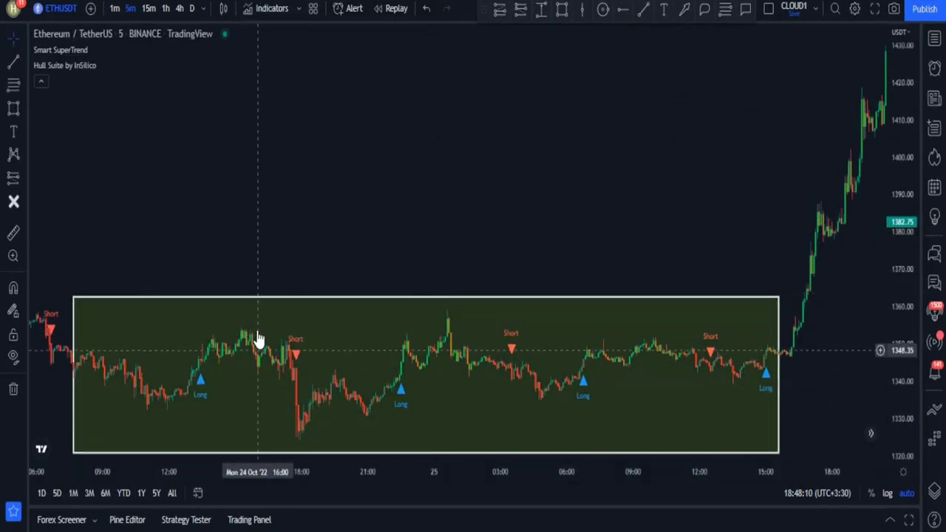
pyautogui.click(208, 403)
pyautogui.click(13, 201)
pyautogui.click(294, 310)
pyautogui.click(13, 201)
pyautogui.click(392, 426)
pyautogui.click(13, 201)
pyautogui.click(502, 304)
pyautogui.click(13, 201)
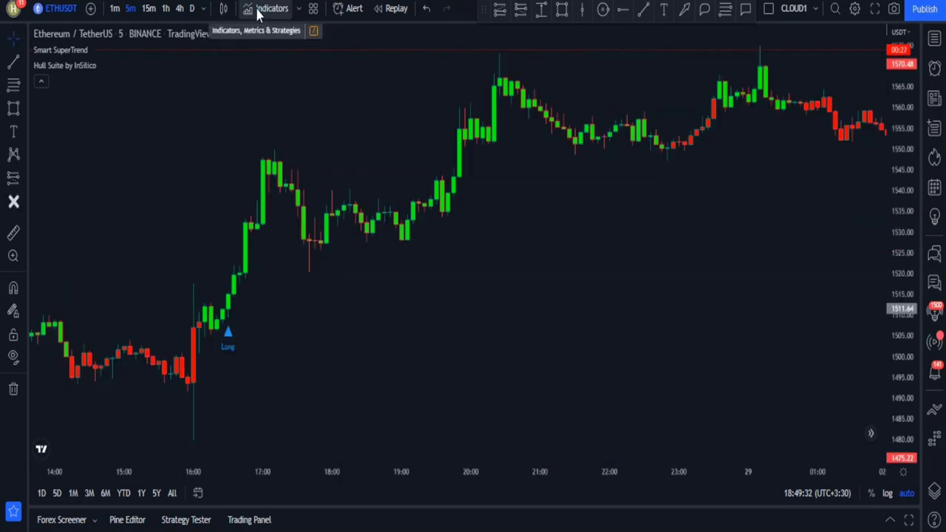
# - Search the indicators for 'swinga' and add Blackflag FTS to the chart
pyautogui.click(264, 10)
pyautogui.click(329, 130)
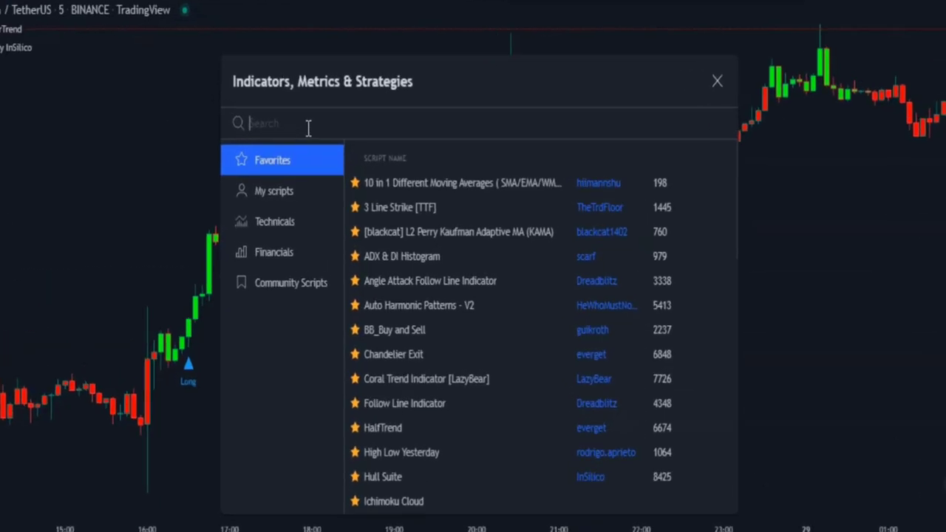
pyautogui.write('swinga')
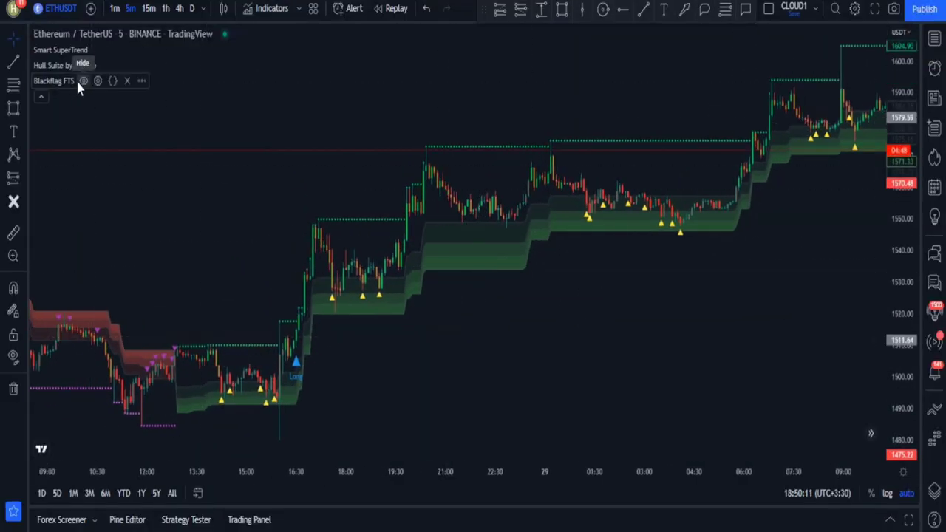
# - Pan and scroll the chart to inspect Blackflag FTS's red and green bands across 28 Oct
pyautogui.moveTo(617, 315); pyautogui.dragTo(579, 321)
pyautogui.moveTo(727, 315)
pyautogui.mouseDown()
pyautogui.moveTo(602, 334)
pyautogui.moveTo(618, 329)
pyautogui.mouseUp()
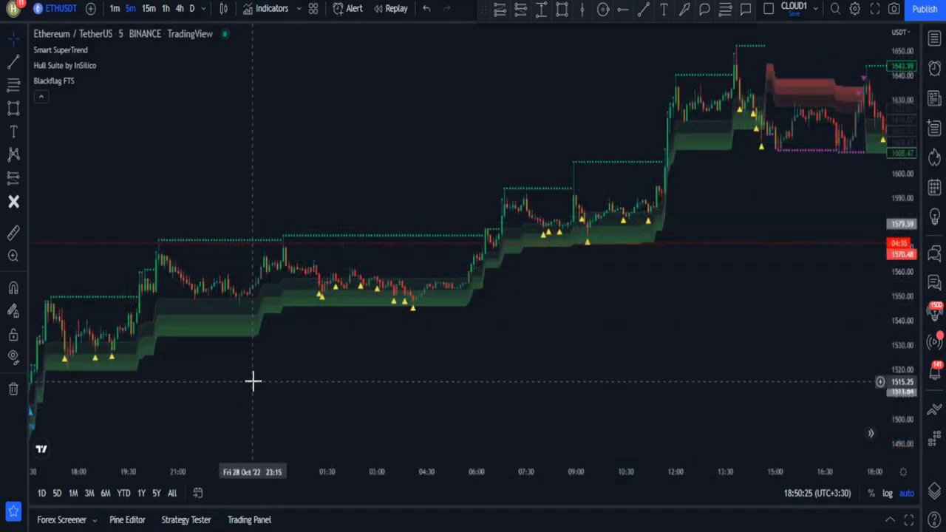
pyautogui.hscroll(-3, 385, 370)
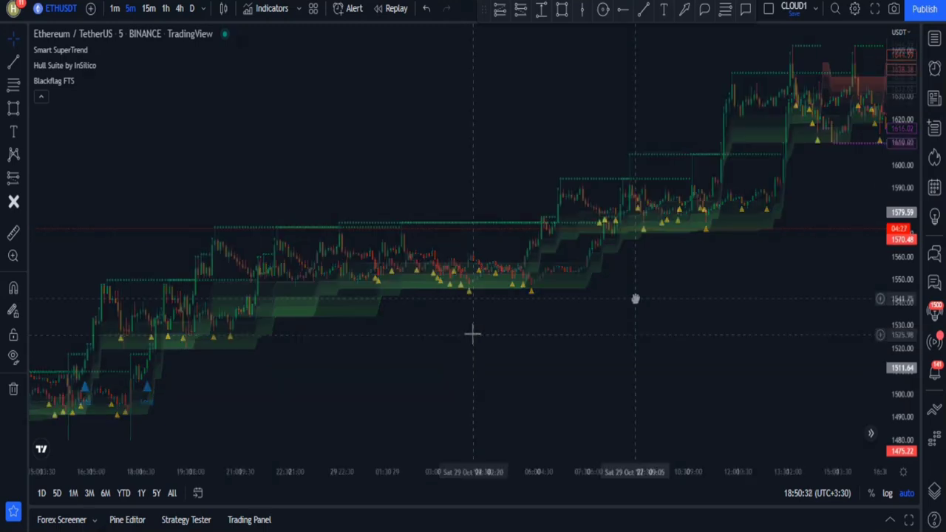
pyautogui.moveTo(634, 298); pyautogui.dragTo(641, 299)
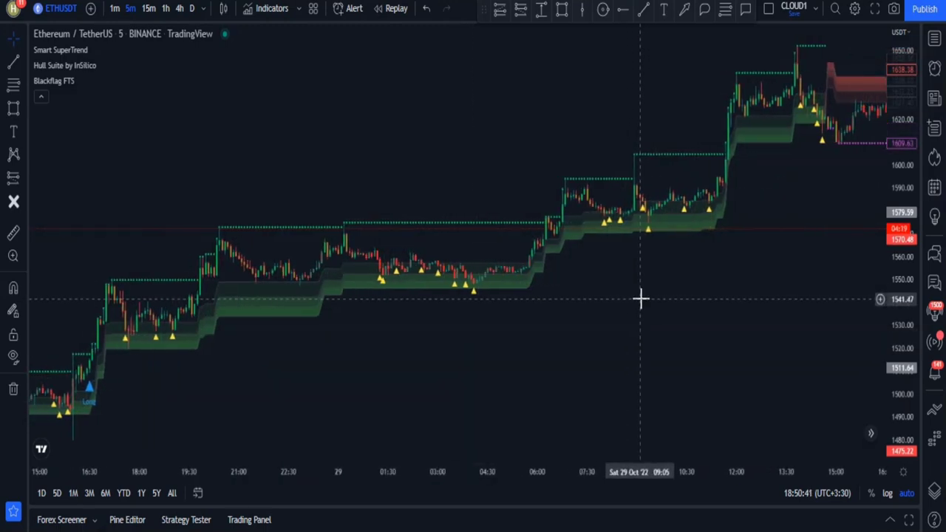
pyautogui.scroll(-3, 684, 322)
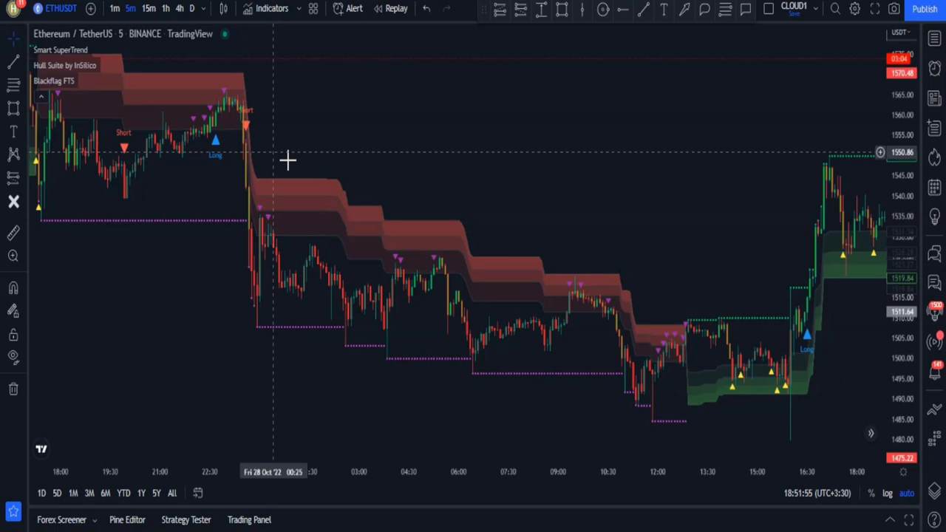
pyautogui.moveTo(100, 77)
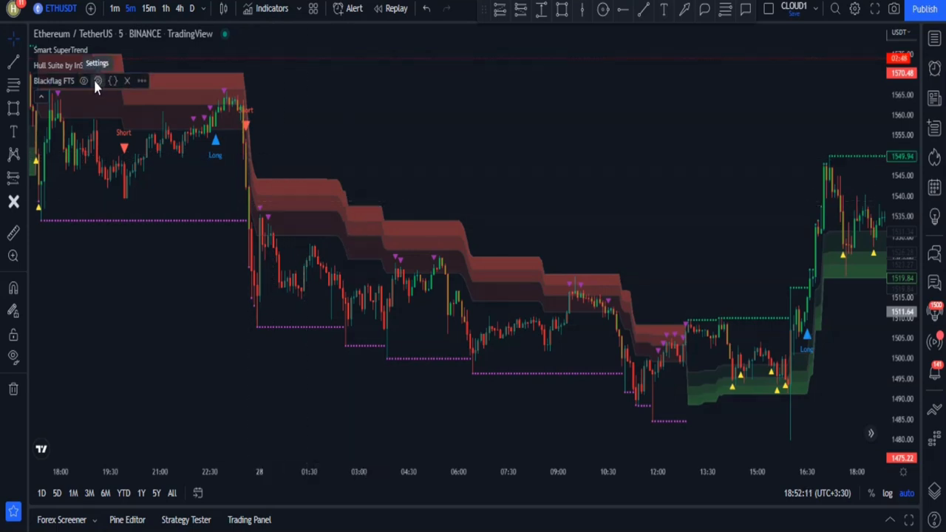
# - In Blackflag FTS Style settings, hide the Trailingstop, Extremum and LS1–LS3 plots
pyautogui.click(98, 82)
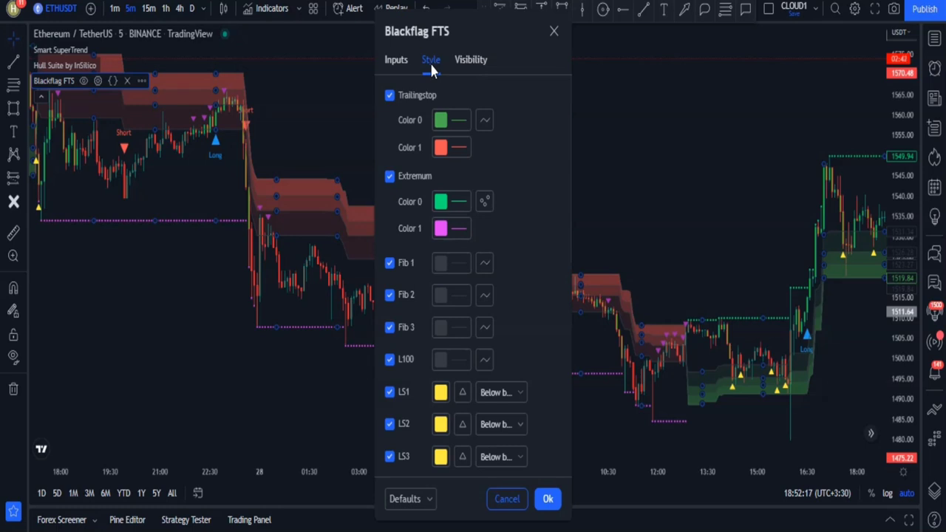
pyautogui.click(389, 95)
pyautogui.click(391, 177)
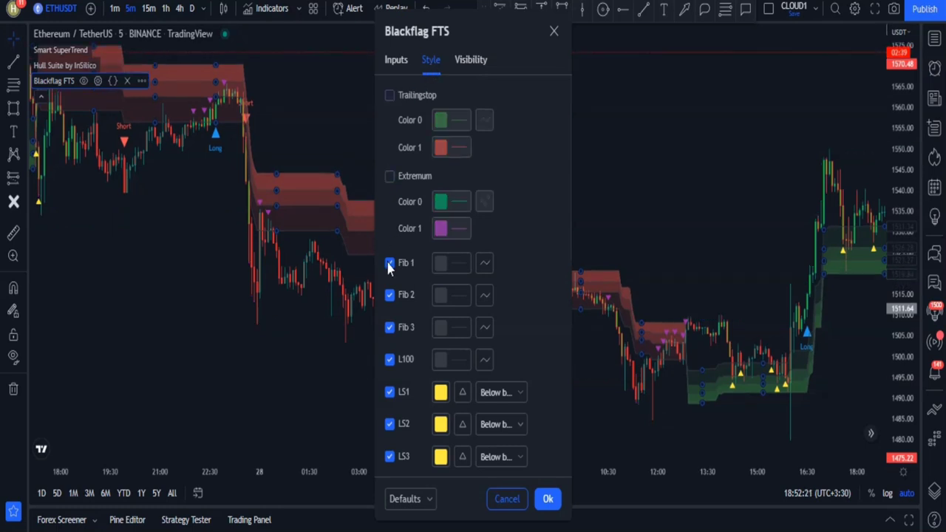
pyautogui.click(390, 393)
pyautogui.click(389, 424)
pyautogui.click(390, 457)
pyautogui.scroll(-4, 399, 333)
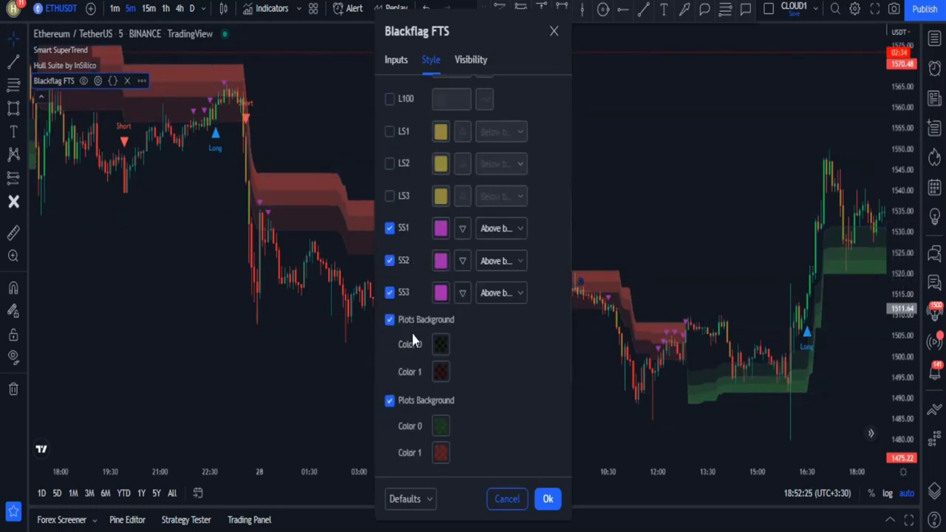
# - Hide SS1–SS3 markers and the first two Plots Background fills, review Inputs, and apply
pyautogui.click(390, 231)
pyautogui.click(389, 263)
pyautogui.click(389, 295)
pyautogui.click(390, 323)
pyautogui.click(390, 230)
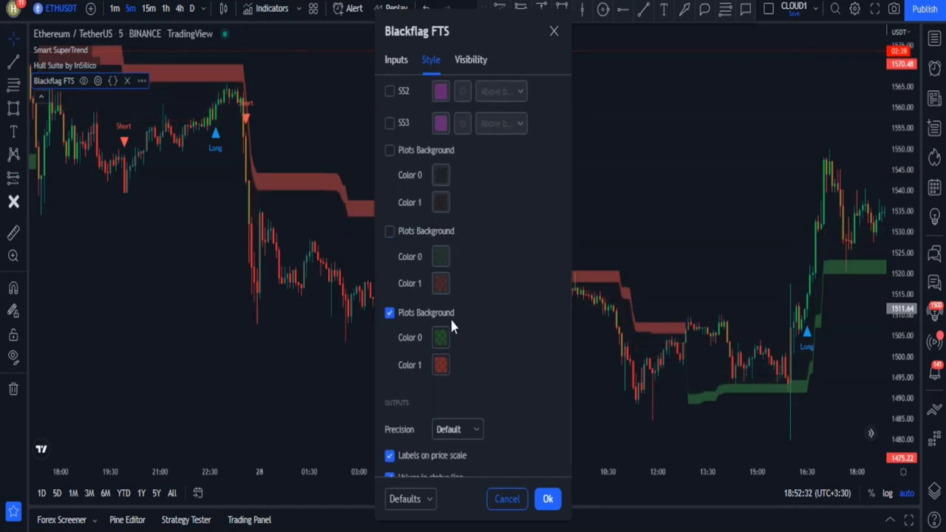
pyautogui.scroll(-1, 470, 297)
pyautogui.scroll(5, 450, 272)
pyautogui.scroll(5, 450, 233)
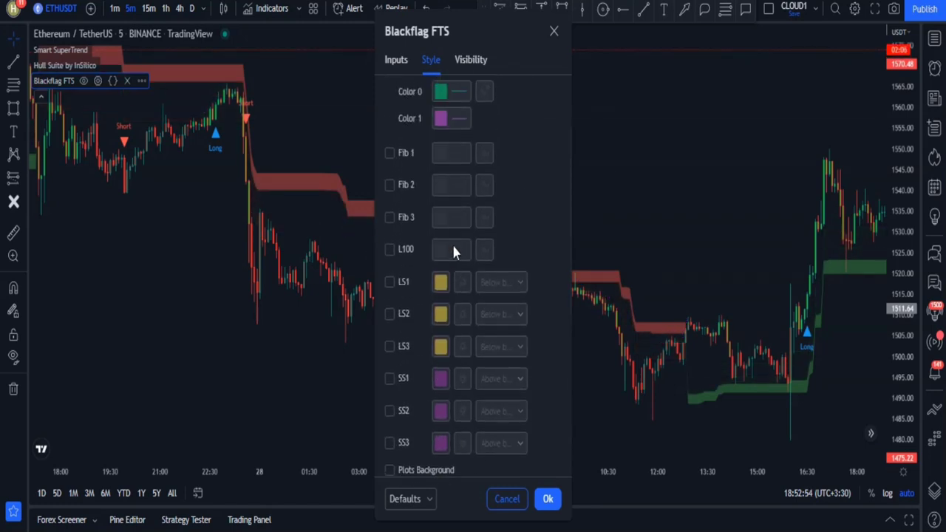
pyautogui.click(402, 62)
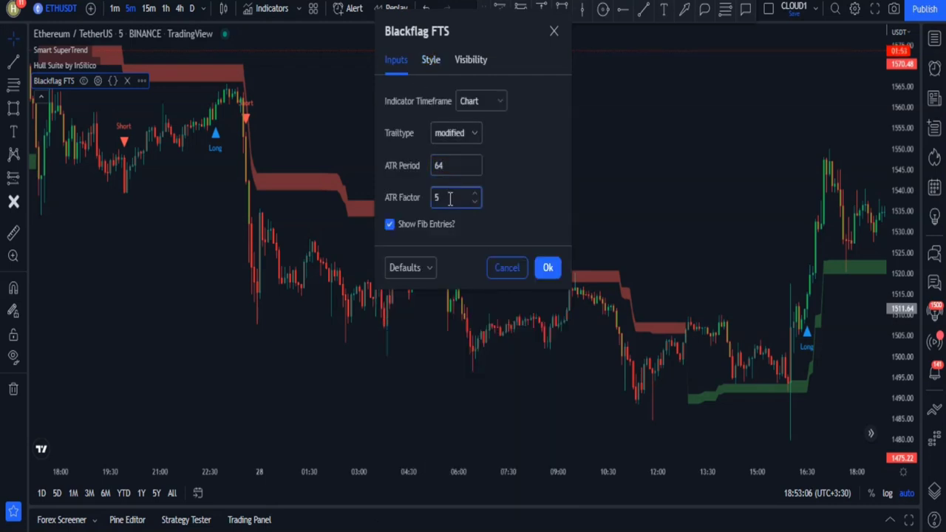
pyautogui.click(548, 268)
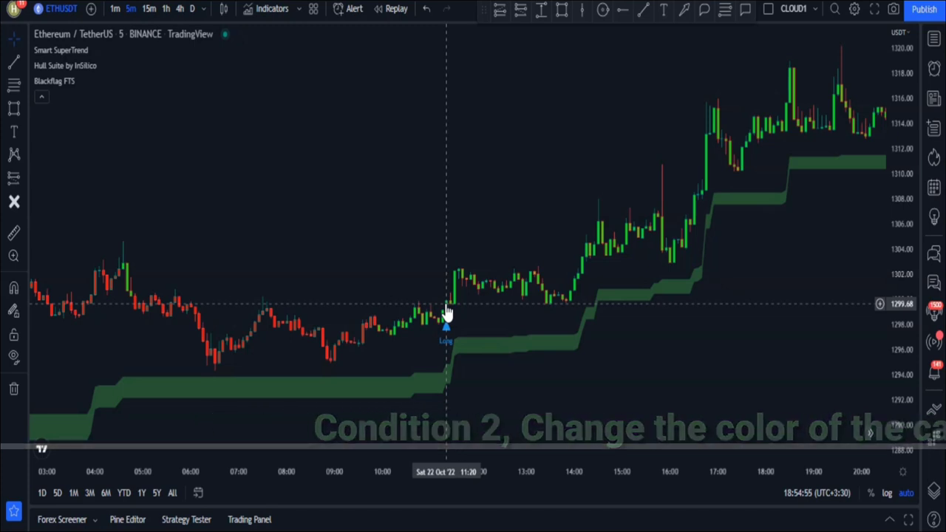
# - Add a check mark and an arrow at Blackflag's band step-up beside the 11:20 Long
pyautogui.moveTo(42, 71)
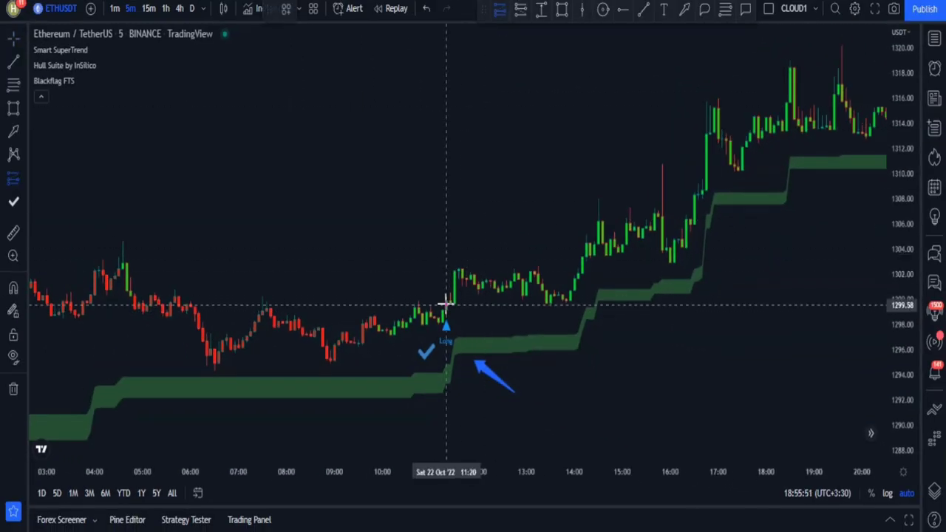
# - Add a long position at the 22 Oct Long with stop 5.80 and target 11.95, extended right
pyautogui.click(445, 298)
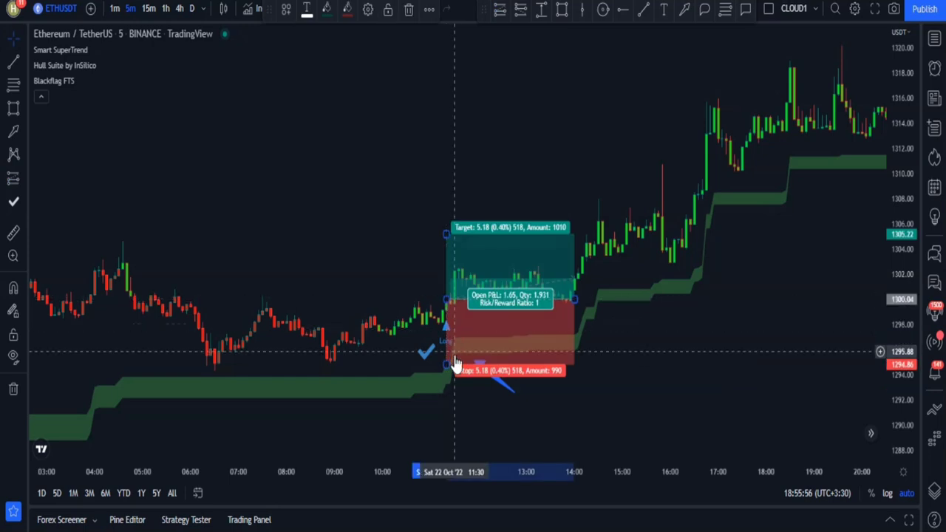
pyautogui.moveTo(443, 370); pyautogui.dragTo(215, 376)
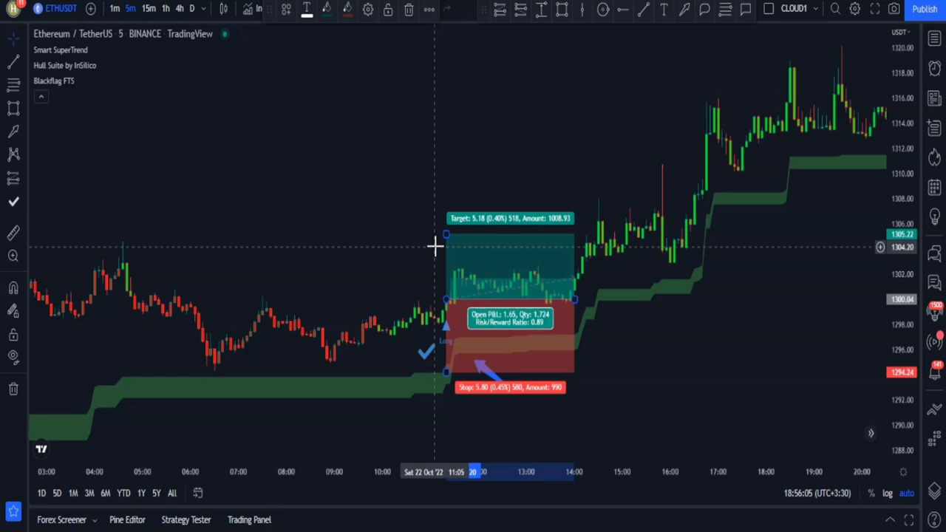
pyautogui.moveTo(449, 235); pyautogui.dragTo(454, 152)
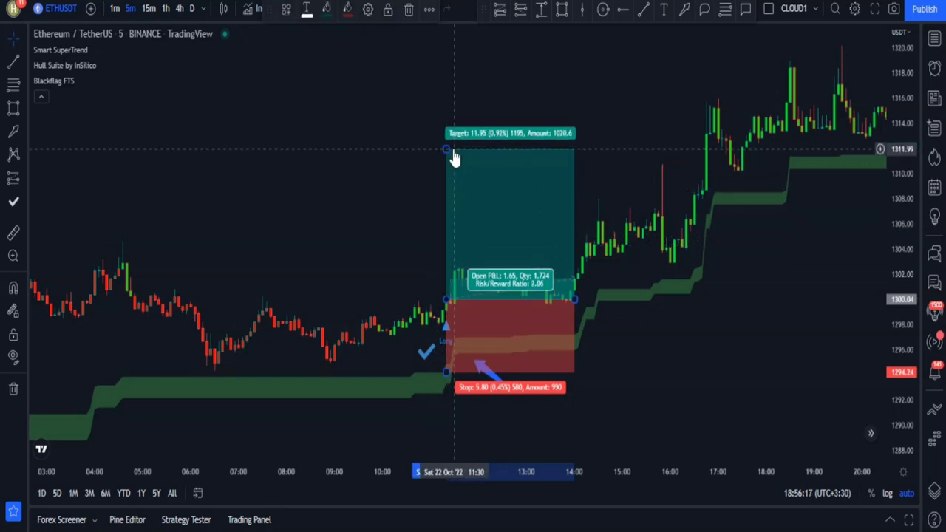
pyautogui.moveTo(573, 297); pyautogui.dragTo(705, 297)
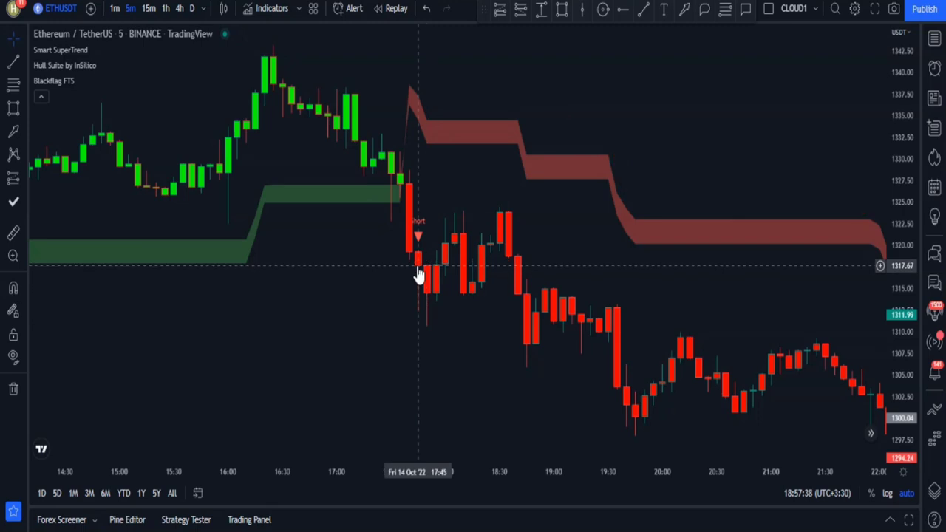
# - Check-mark the 14 Oct Short and add a short position with stop 20.75, target 42.03
pyautogui.click(13, 201)
pyautogui.click(427, 246)
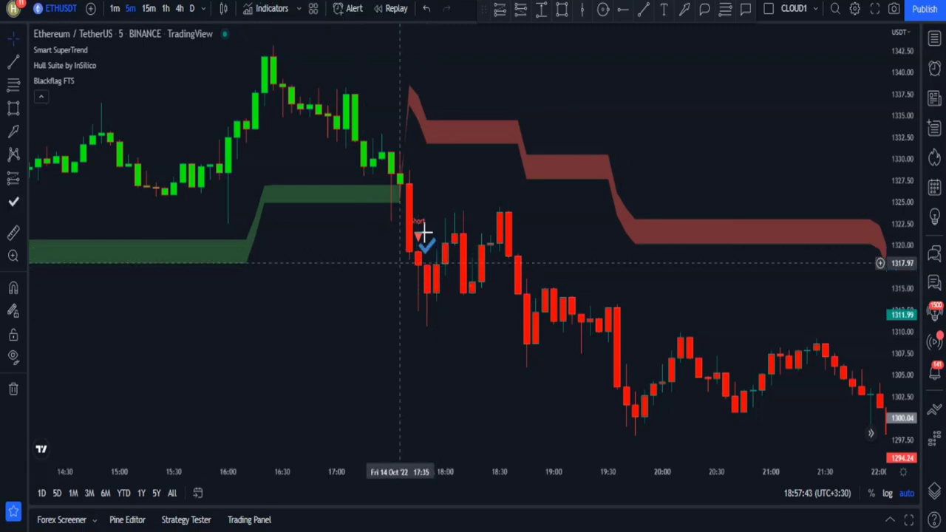
pyautogui.click(418, 270)
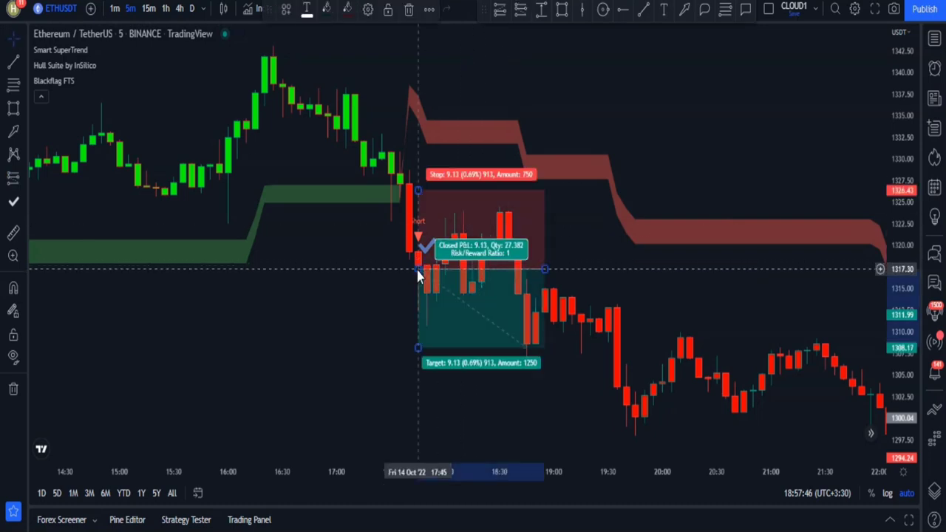
pyautogui.moveTo(417, 187); pyautogui.dragTo(418, 94)
pyautogui.moveTo(418, 314); pyautogui.dragTo(418, 403)
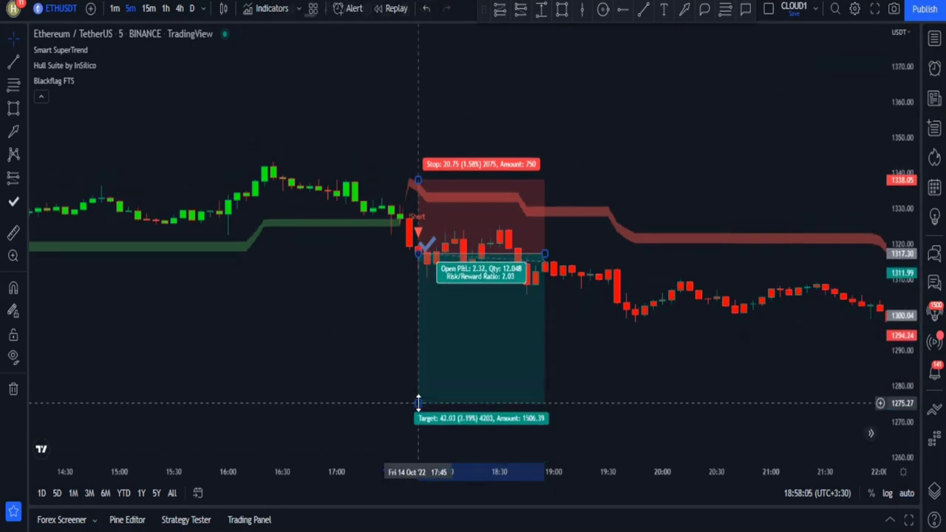
# - Stretch the short position to Sat 15 Oct and pan ahead to the 16 Oct candles
pyautogui.scroll(-5, 700, 161)
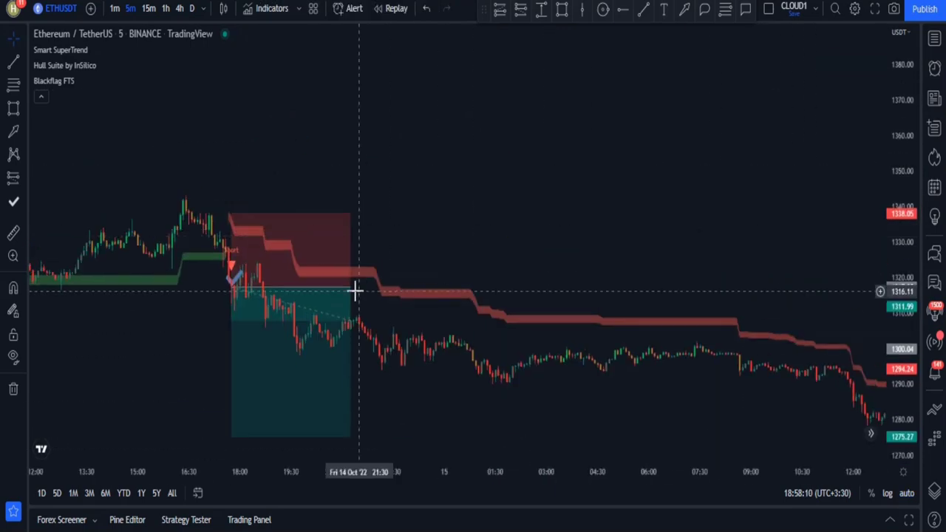
pyautogui.moveTo(355, 291); pyautogui.dragTo(639, 189)
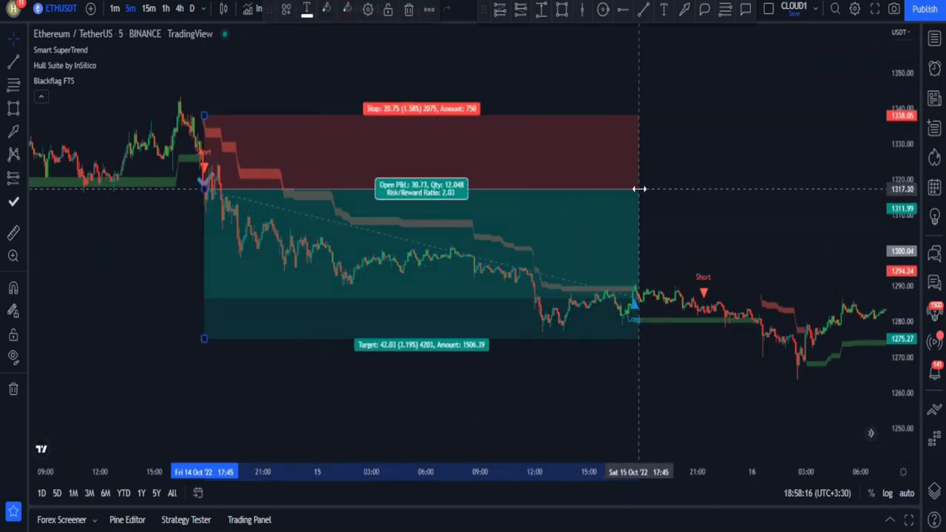
pyautogui.scroll(-2, 601, 243)
pyautogui.moveTo(814, 203); pyautogui.dragTo(559, 296)
pyautogui.scroll(5, 559, 295)
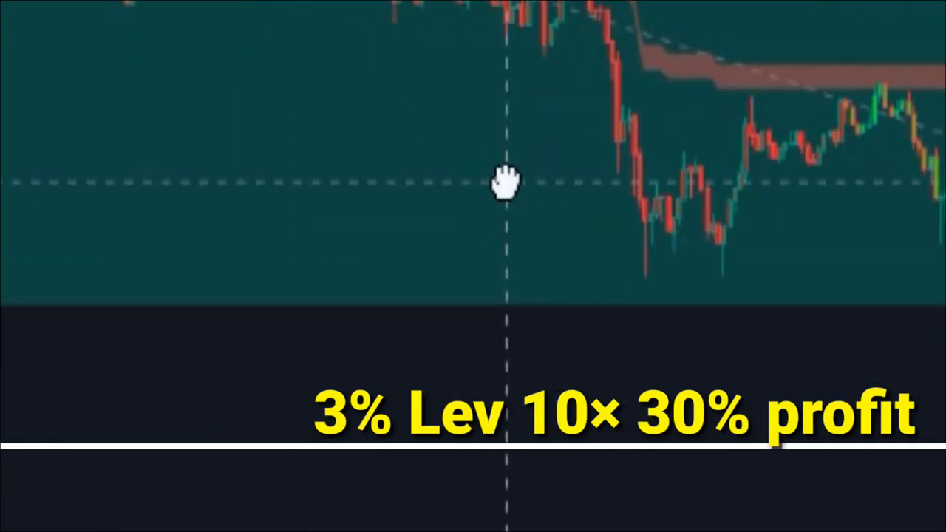
pyautogui.moveTo(208, 353)
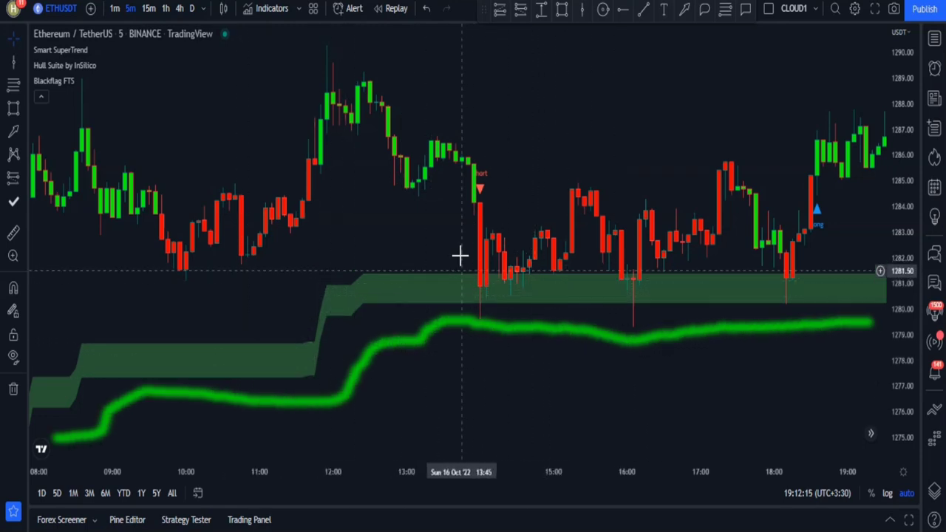
# - Mark the Sun 16 Oct 14:00 Short signal with a blue X
pyautogui.click(20, 200)
pyautogui.click(74, 107)
pyautogui.click(481, 153)
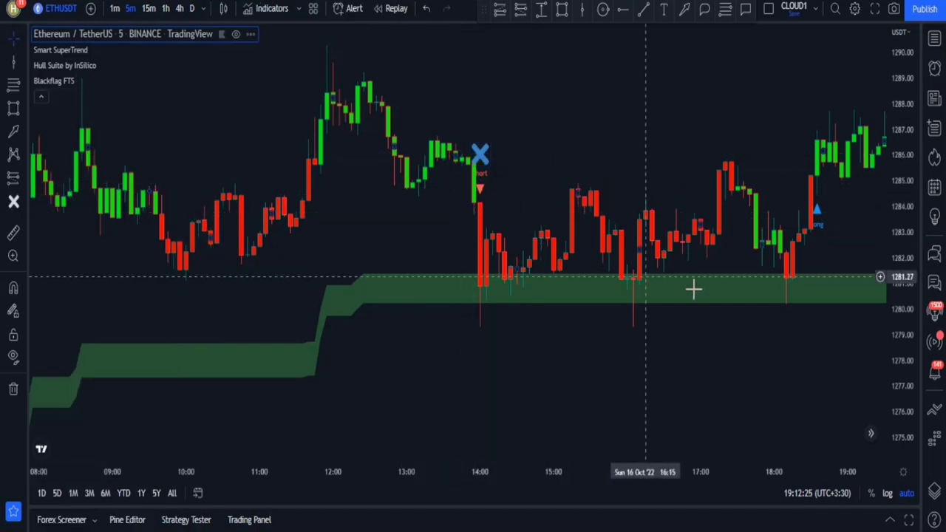
pyautogui.hscroll(5, 680, 286)
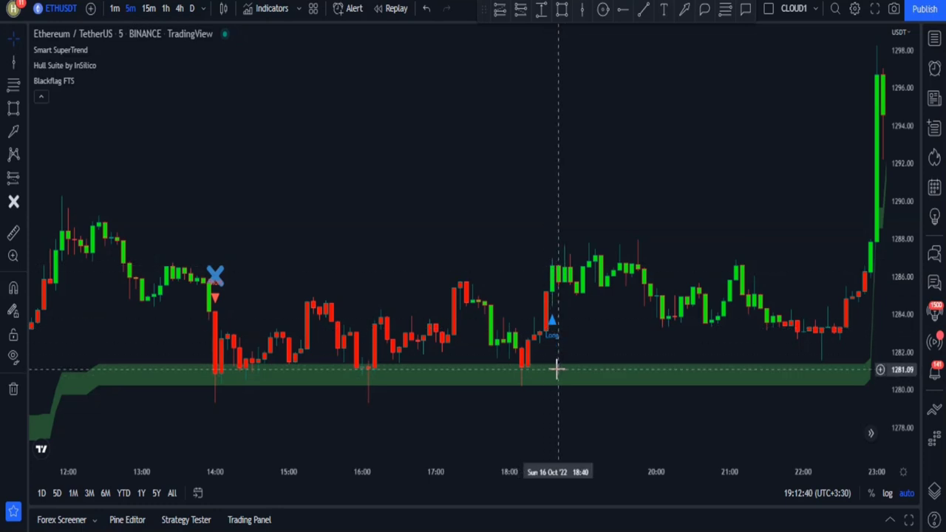
# - Switch the marker back to the check icon and pan toward the Fri 21 Oct Long
pyautogui.click(25, 201)
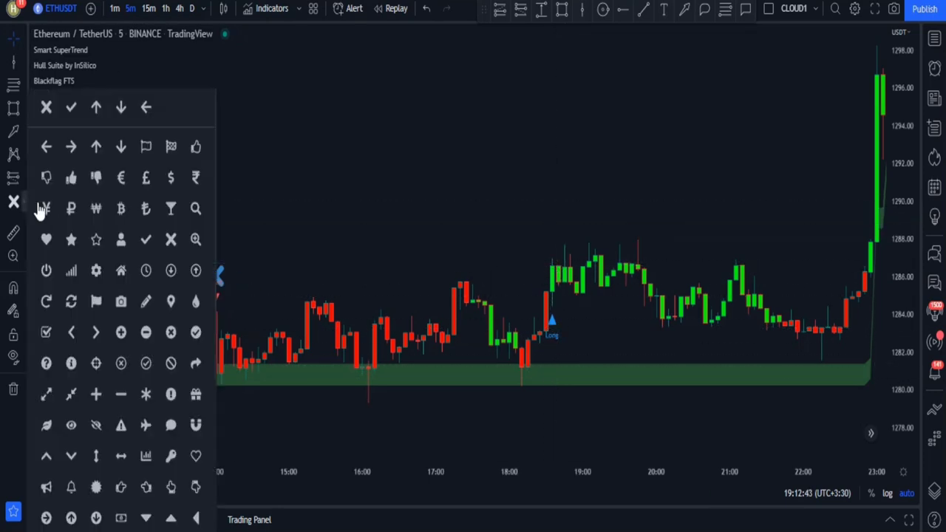
pyautogui.click(71, 107)
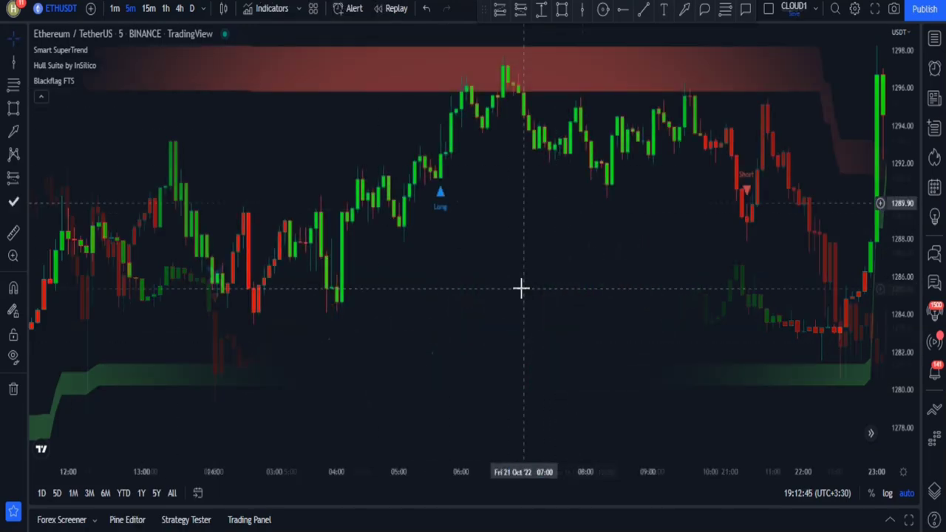
pyautogui.moveTo(446, 249); pyautogui.dragTo(525, 274)
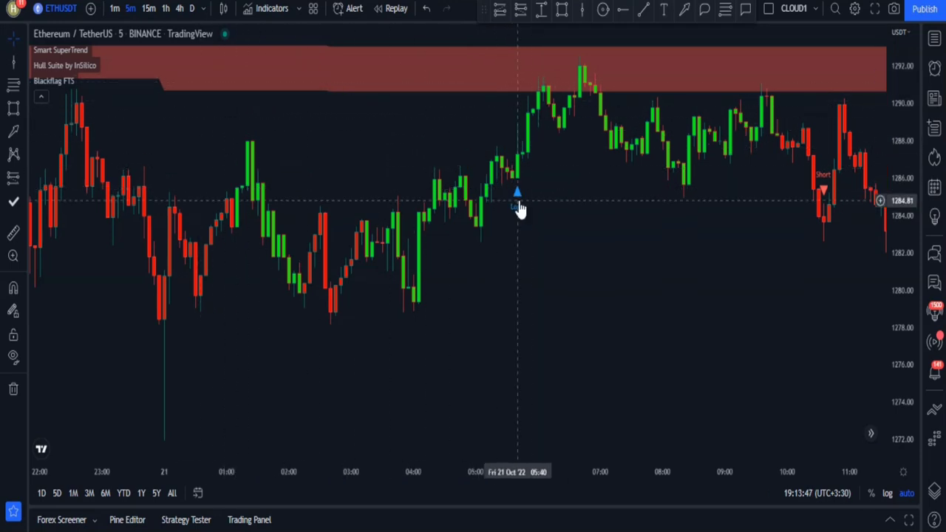
# - Mark the Fri 21 Oct 05:35 Long signal with a blue X
pyautogui.click(25, 202)
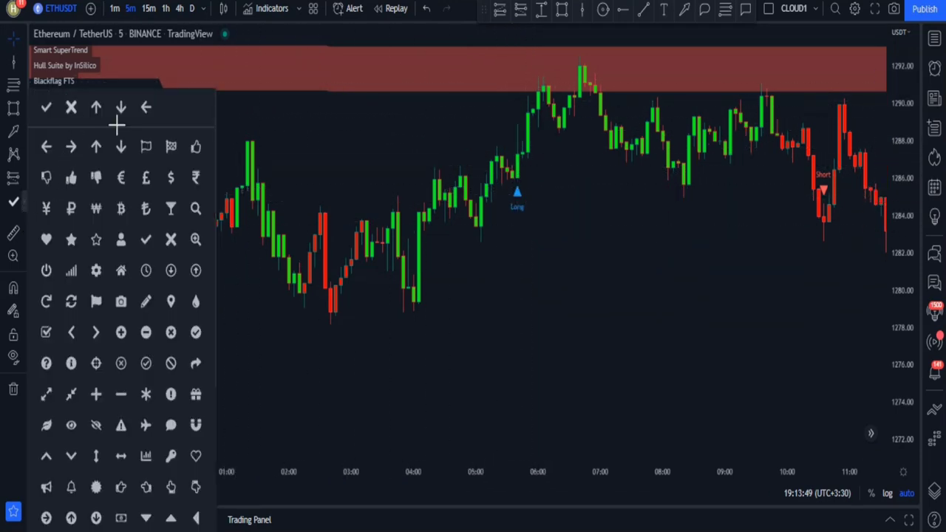
pyautogui.click(72, 109)
pyautogui.click(512, 130)
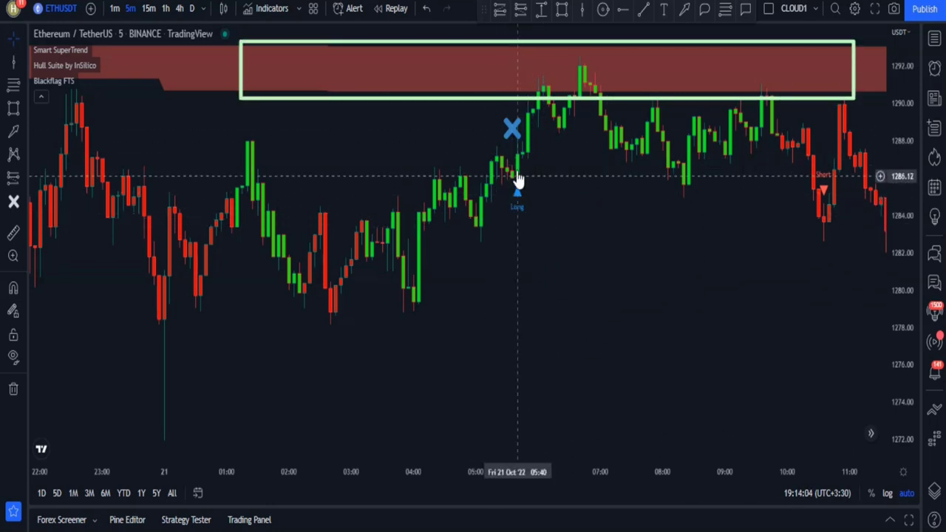
pyautogui.hscroll(5, 545, 187)
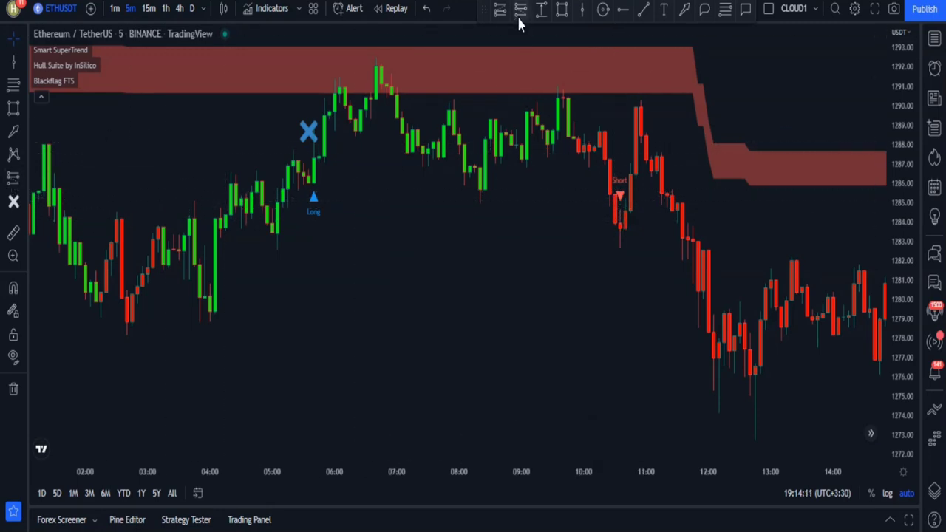
# - Add a short position at the 10:35 Short signal with its target lowered to 9.88
pyautogui.click(619, 230)
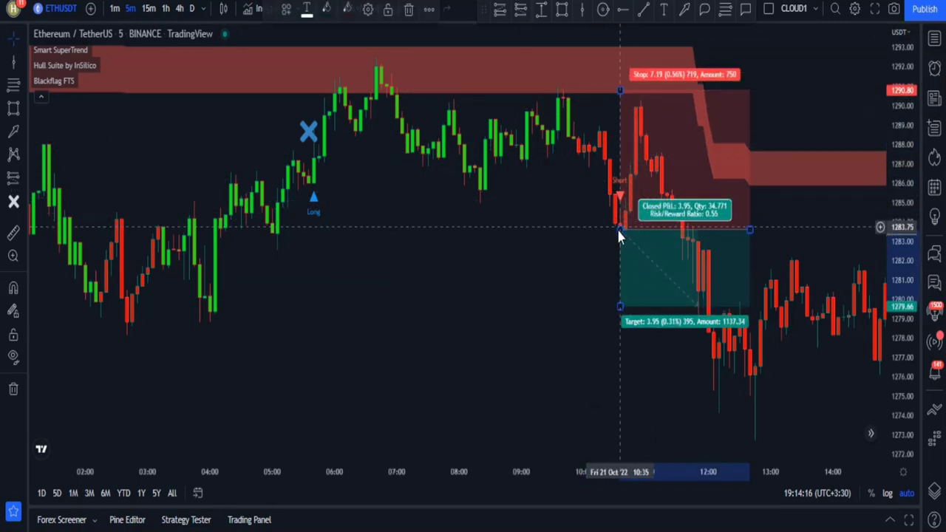
pyautogui.moveTo(620, 307); pyautogui.dragTo(621, 422)
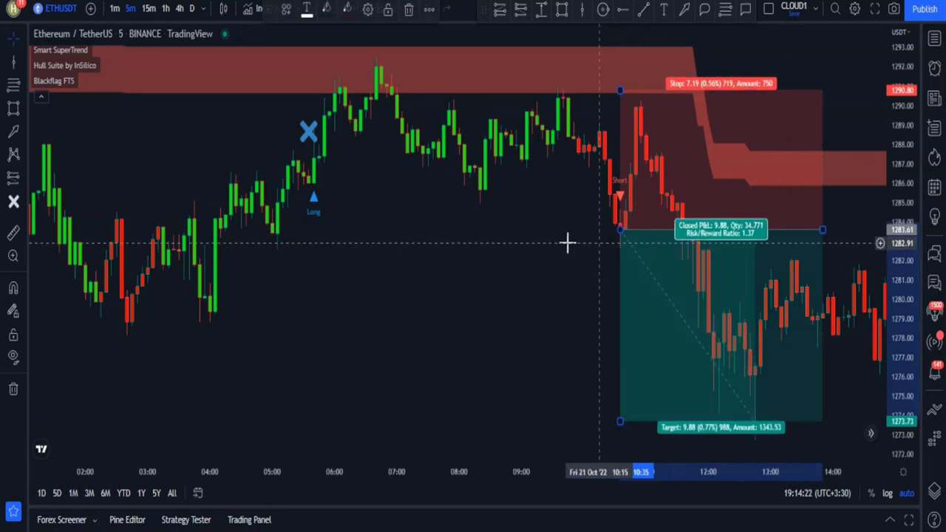
pyautogui.hscroll(10, 609, 244)
pyautogui.scroll(2, 481, 180)
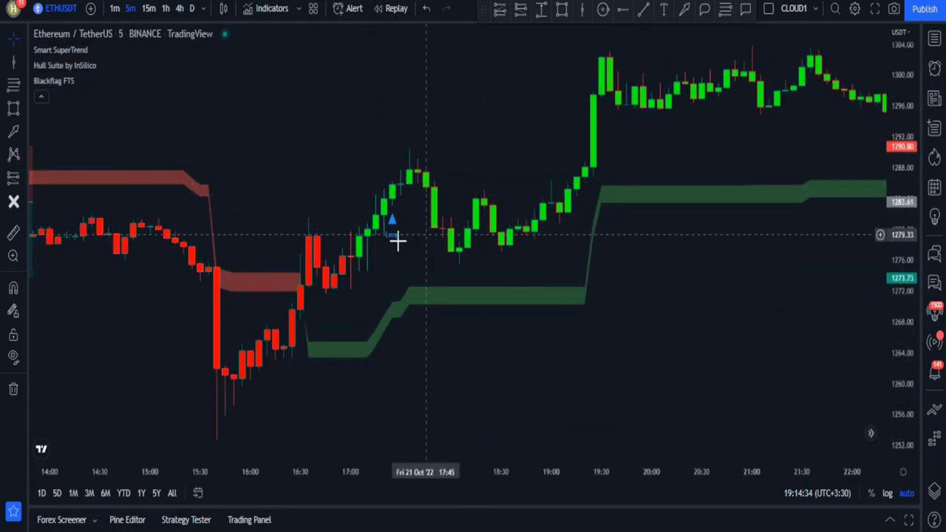
# - Place a long position, pull its target to 15.20 and extend it to Fri 14 Oct 05:00
pyautogui.click(392, 191)
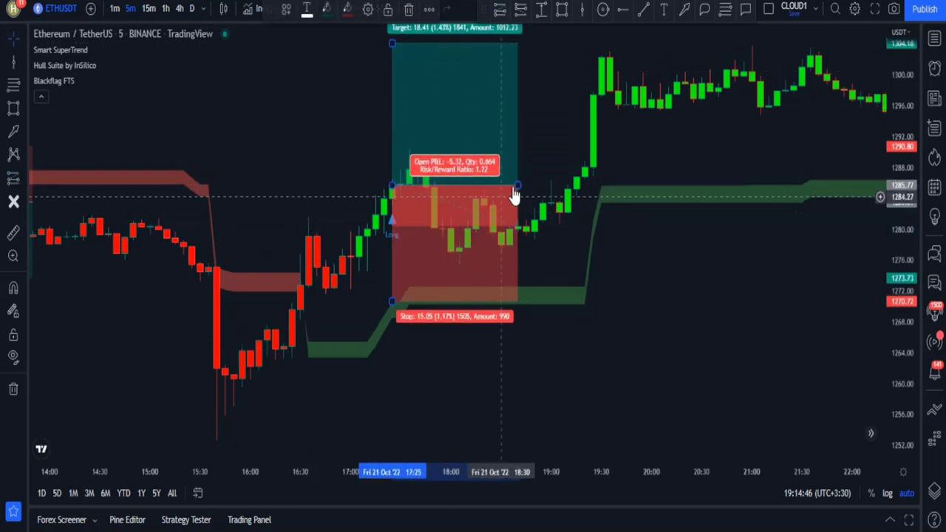
pyautogui.moveTo(517, 185); pyautogui.dragTo(809, 165)
pyautogui.scroll(-3, 262, 224)
pyautogui.moveTo(556, 196); pyautogui.dragTo(671, 175)
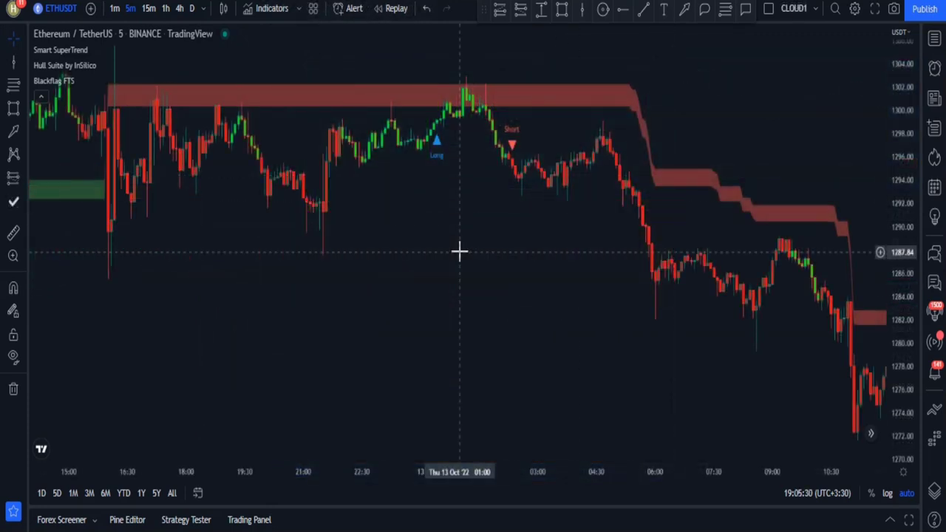
pyautogui.moveTo(517, 53); pyautogui.dragTo(515, 343)
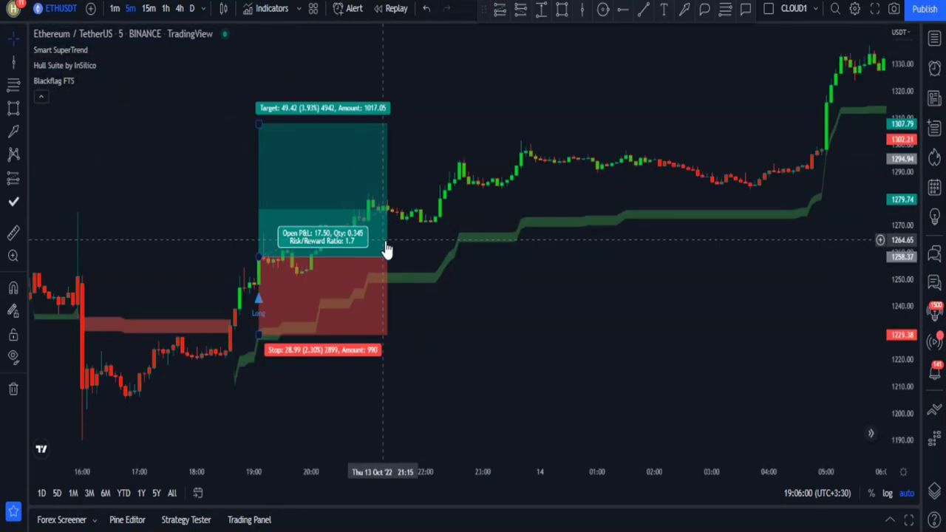
pyautogui.moveTo(385, 247); pyautogui.dragTo(888, 255)
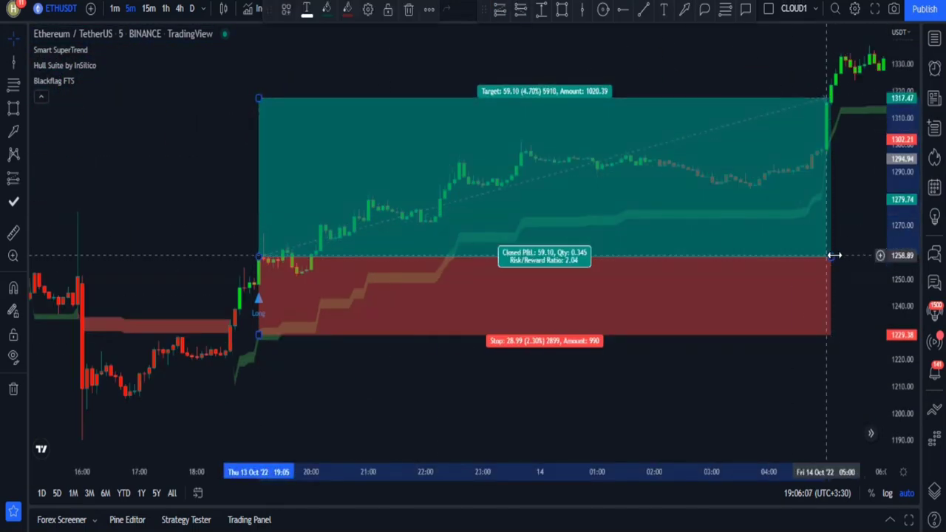